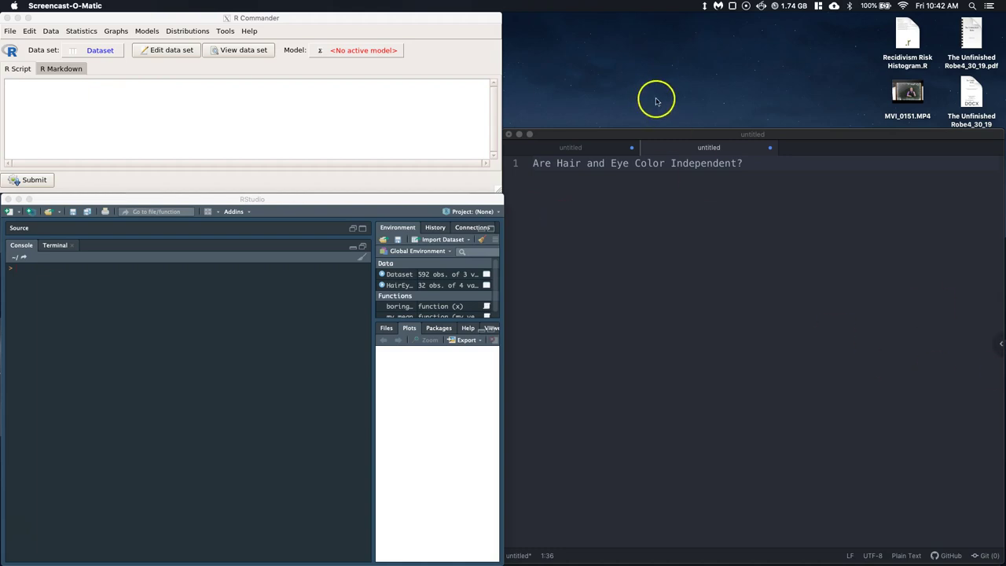
- Open the Hair_Eye workbook from Excel's recent files
mouse_move(433, 553)
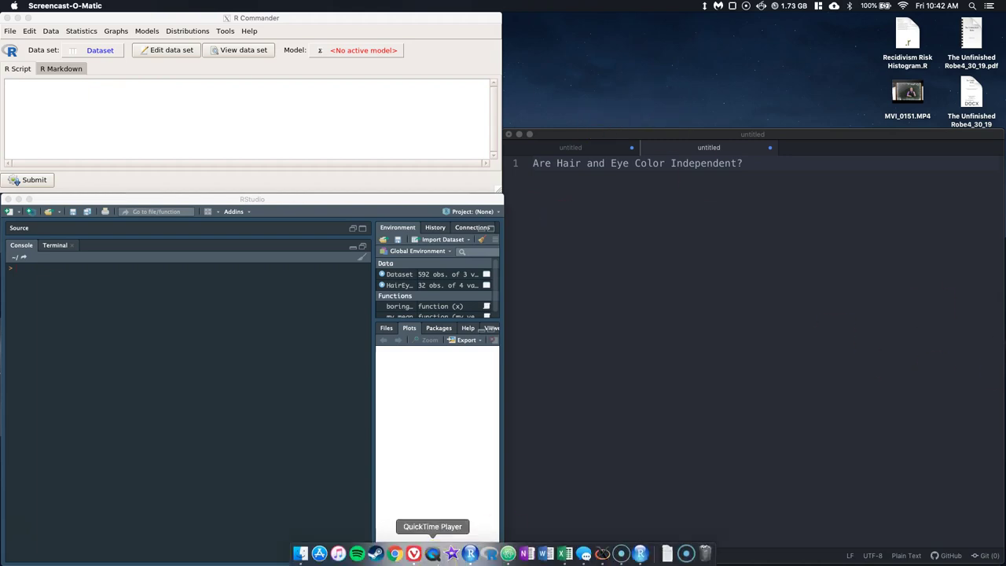
click(569, 553)
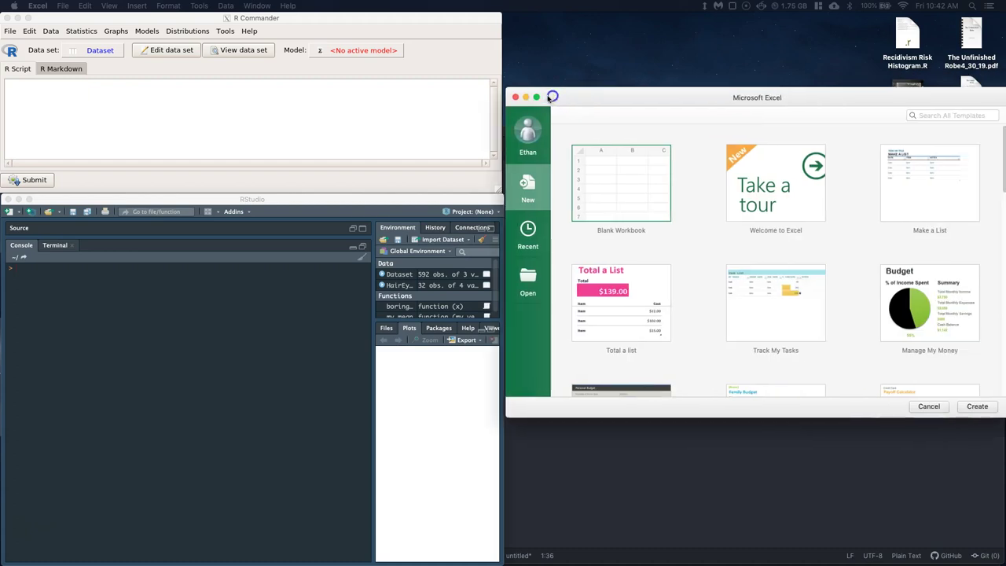
click(522, 239)
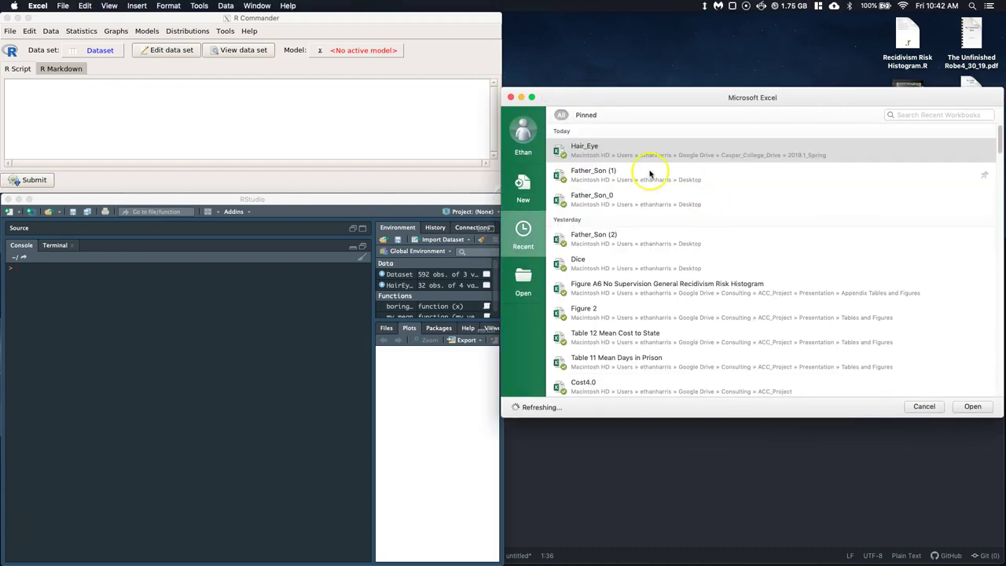
double_click(596, 154)
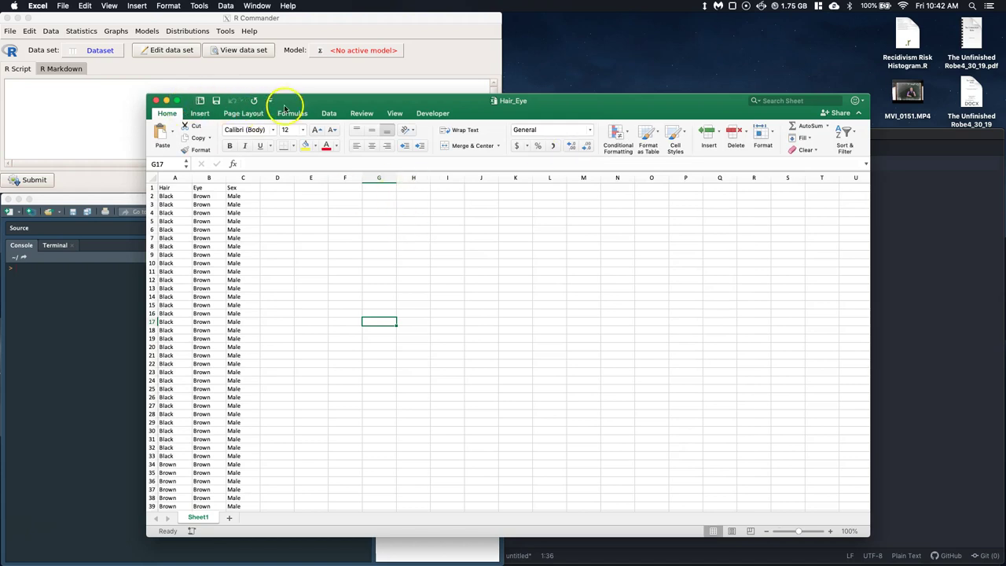
drag(281, 101, 280, 36)
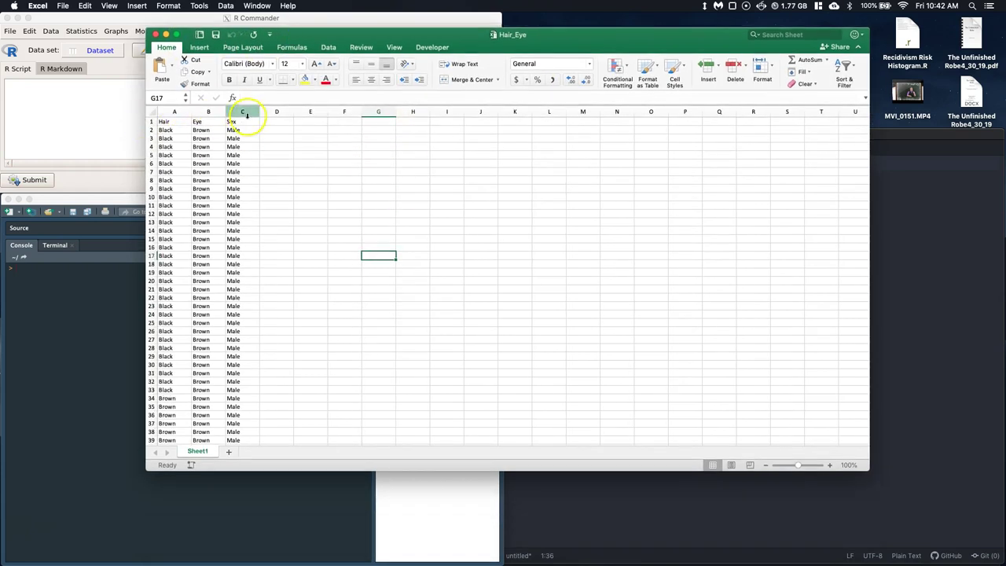
- Copy the full Hair, Eye and Sex data range A1:C593
scroll(226, 259, down, 10)
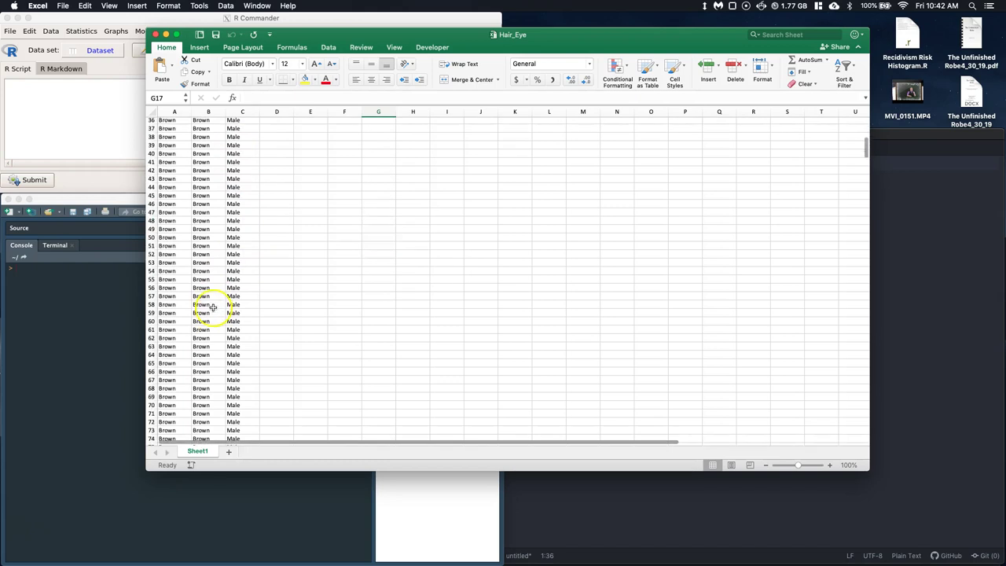
scroll(236, 315, up, 10)
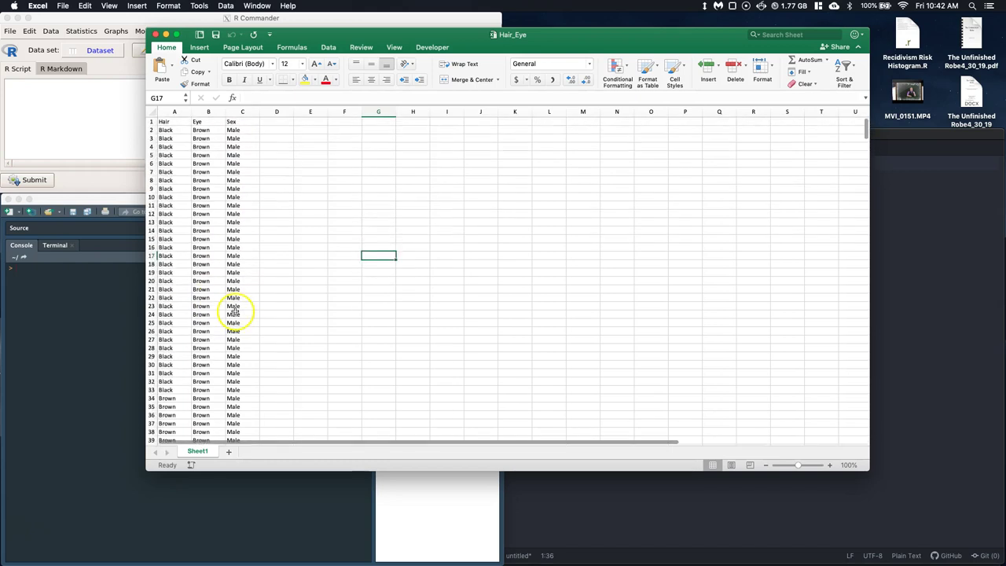
click(177, 121)
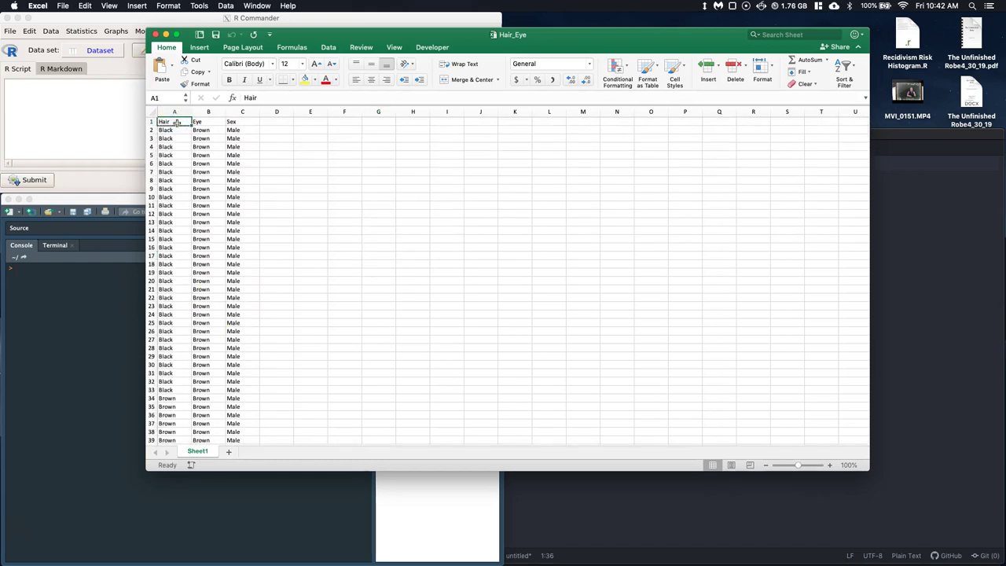
key(ctrl+shift+End)
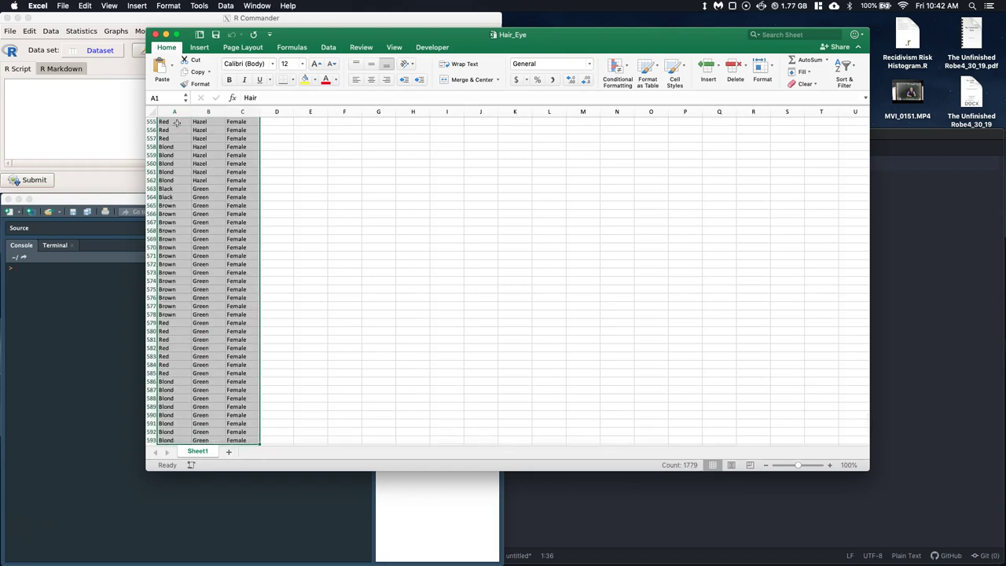
key(super+c)
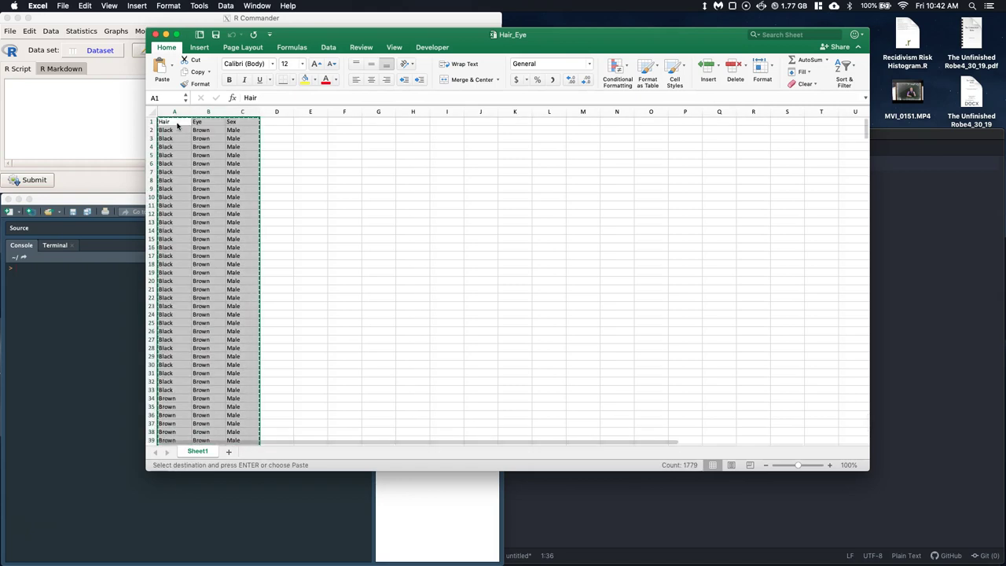
- Import the tab-separated clipboard data into R Commander as Dataset (592 rows, 3 columns)
click(167, 35)
click(24, 34)
click(50, 31)
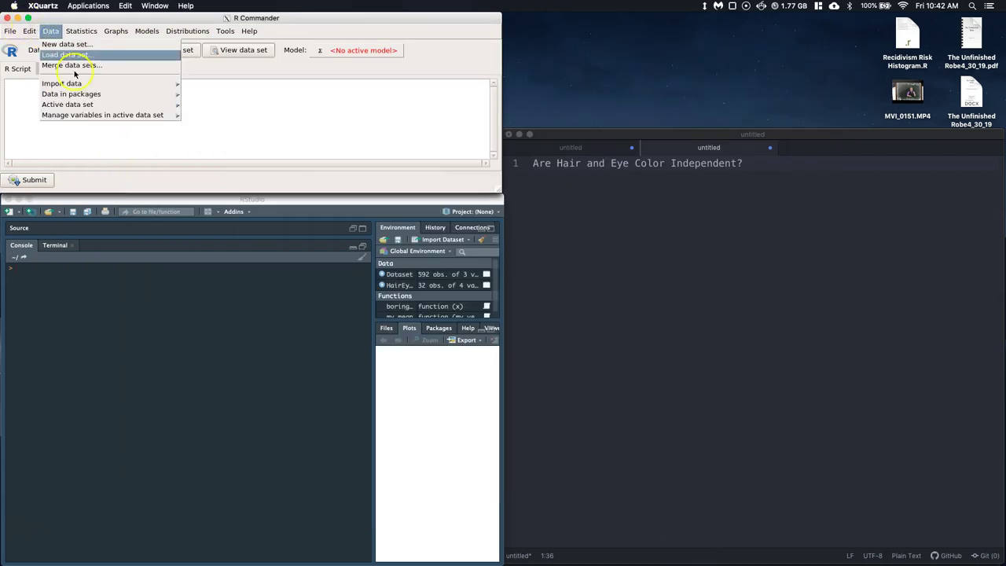
mouse_move(73, 82)
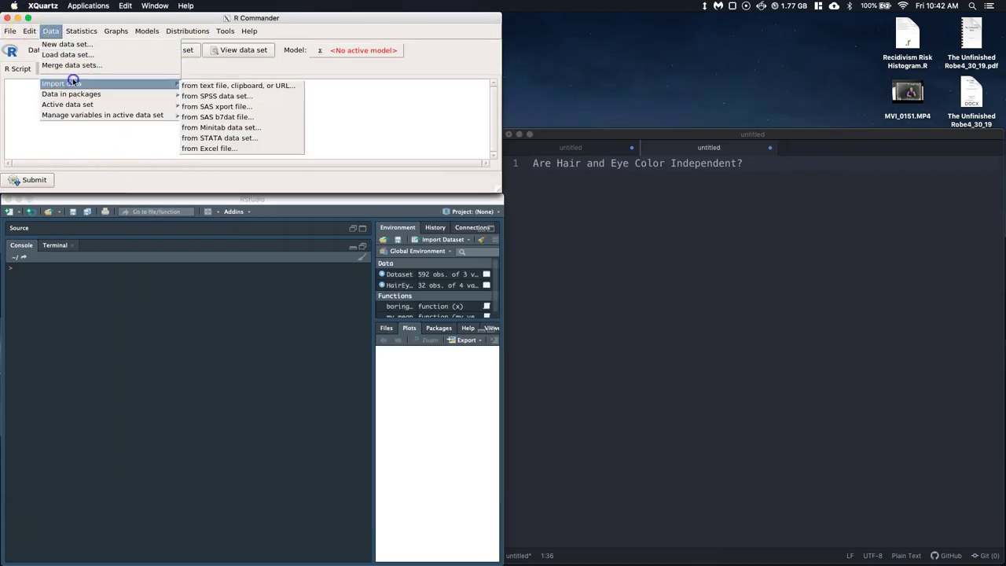
click(216, 87)
click(32, 118)
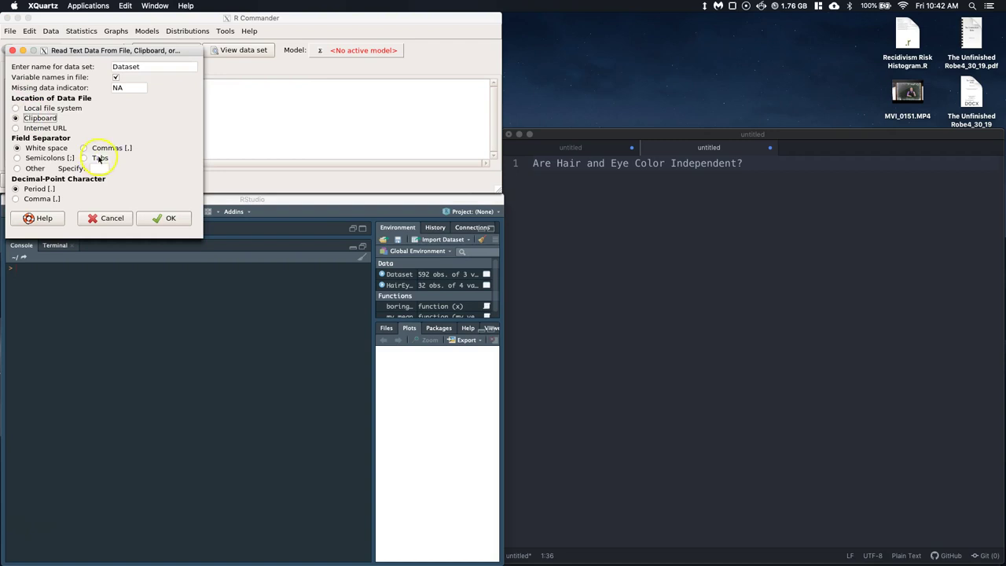
click(99, 160)
click(168, 218)
click(983, 348)
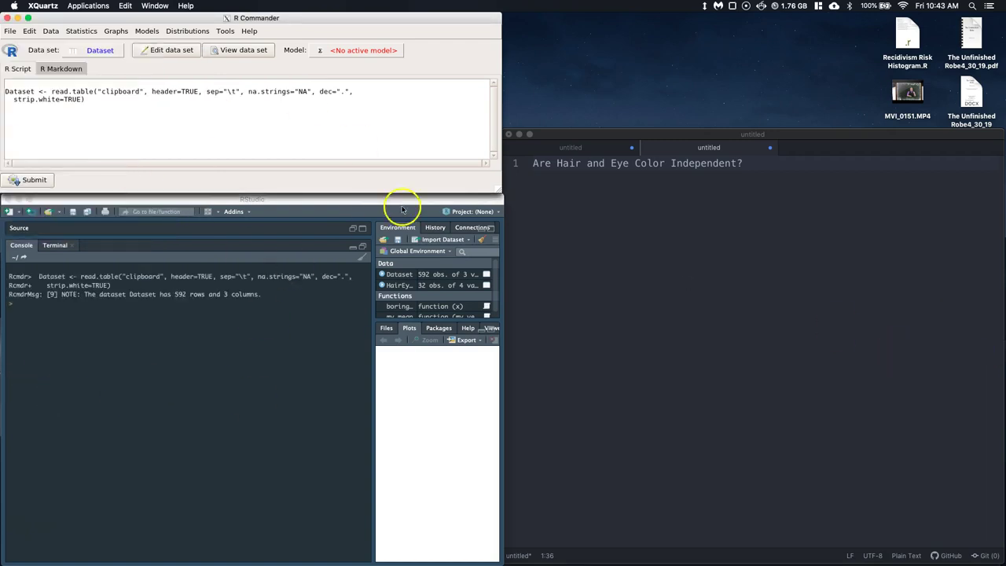
- Write the Ho line: Hair and Eye Color do not have a true correlation (Independent)
click(720, 200)
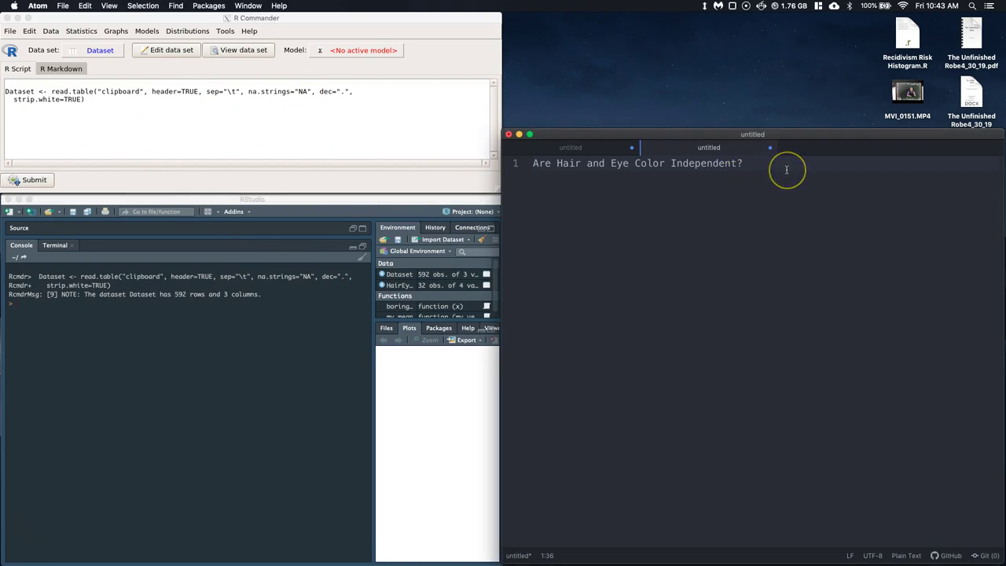
key(Return)
key(Return)
text(How)
key(BackSpace)
key(BackSpace)
key(BackSpace)
text(o: Hair and Eyco)
key(BackSpace)
key(BackSpace)
text(y)
key(BackSpace)
key(BackSpace)
text(e Color a)
key(BackSpace)
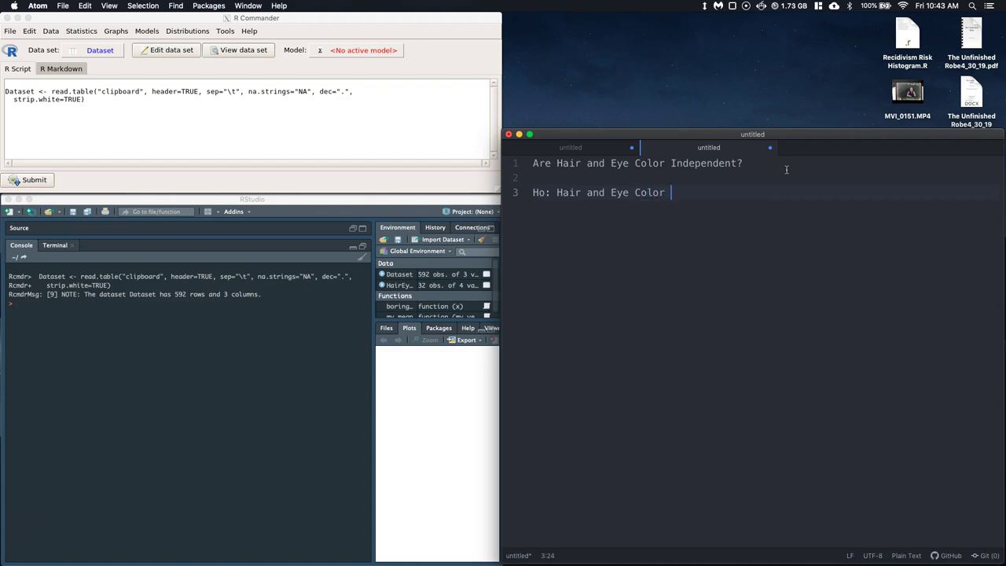
text(do not have a true correlation (Independent)
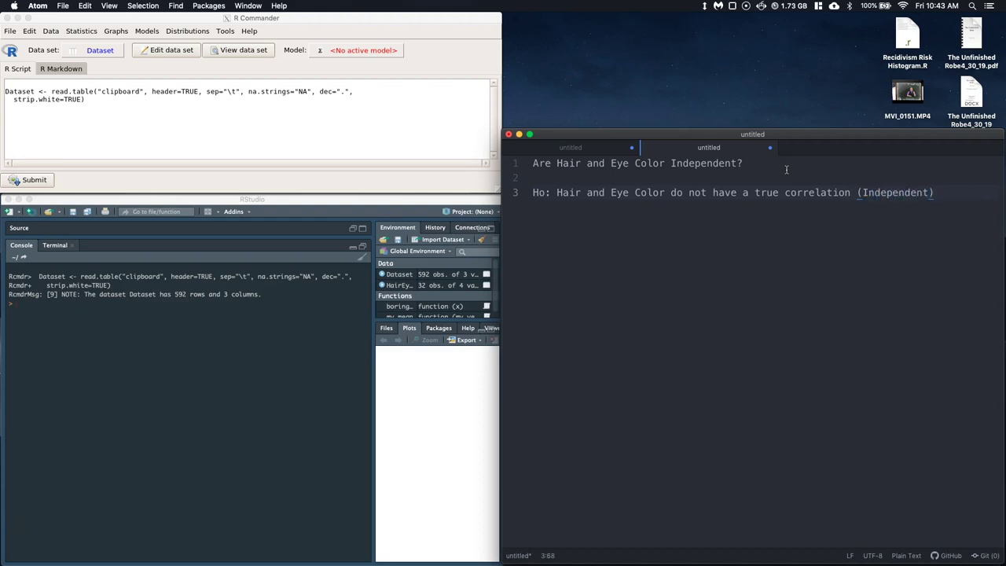
- Add the H1 line: Hair and Eye Color have a true correlation (Dependent)
key(Return)
text(H1: Hai)
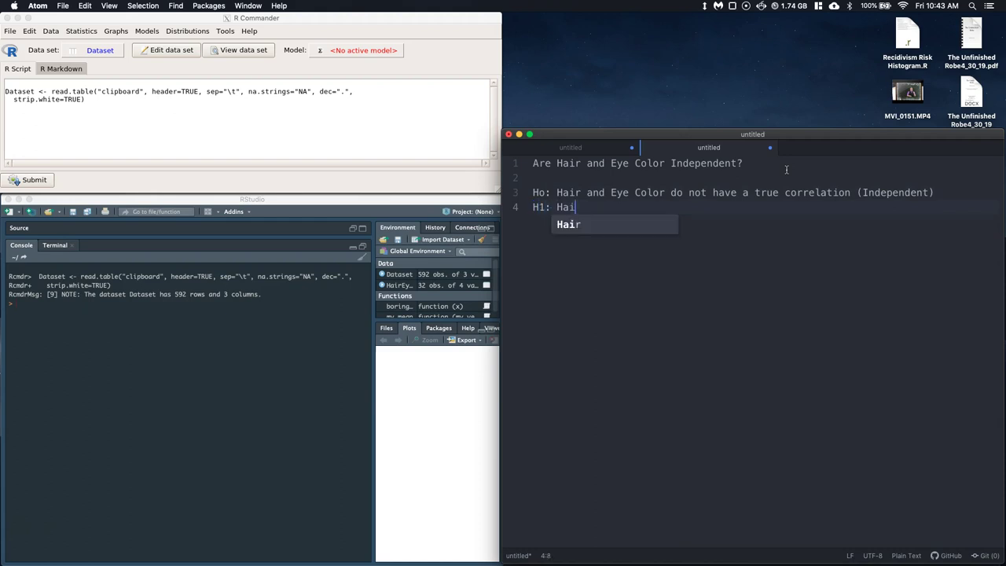
text(r and Eye c)
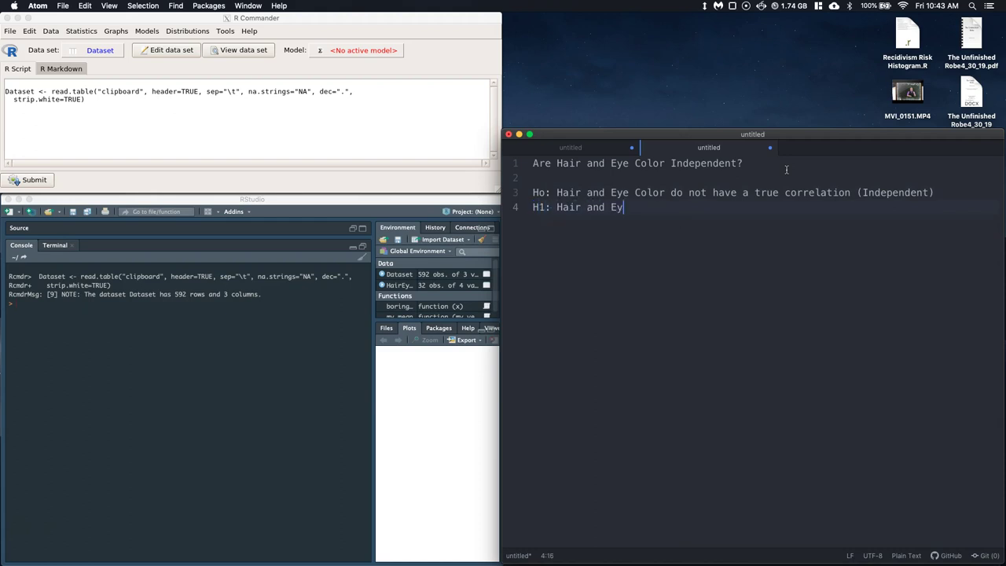
key(BackSpace)
text(Color have a tru)
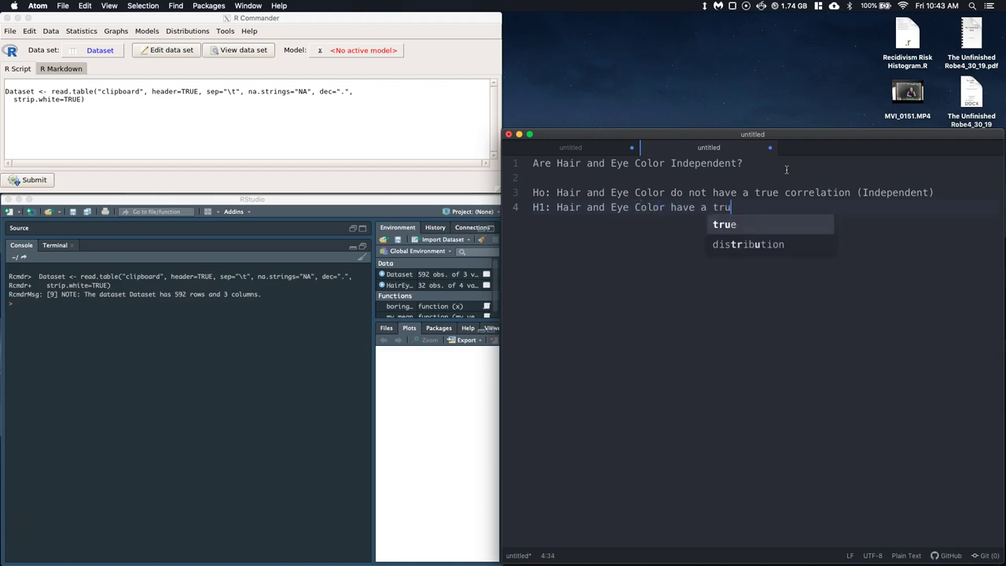
text(e corre)
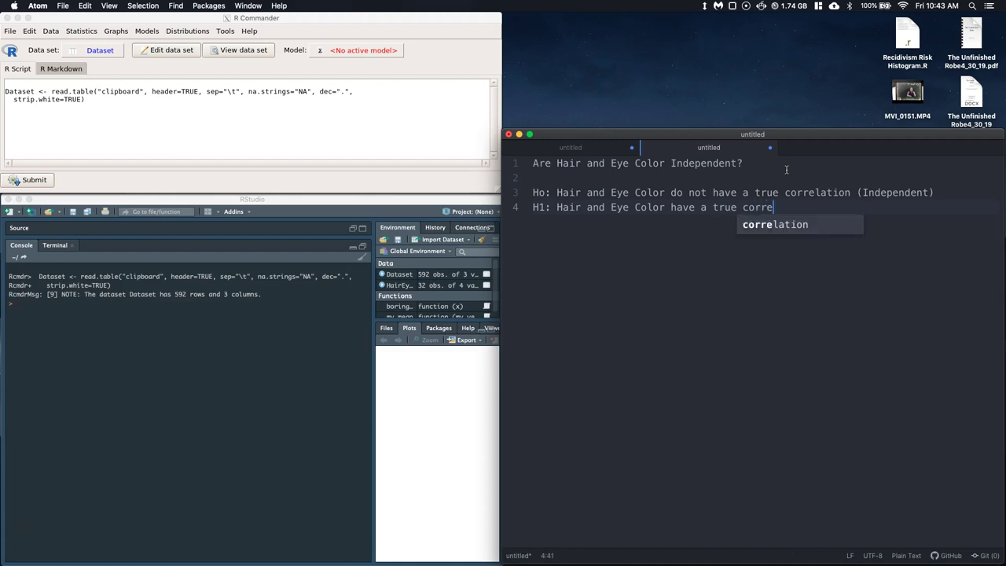
text(lation ()
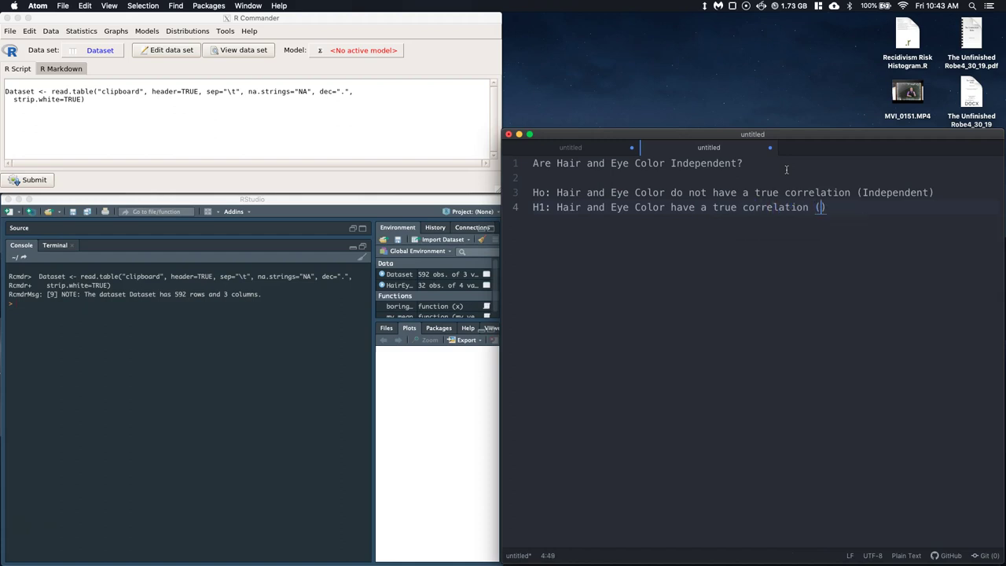
text(D)
text(ependent))
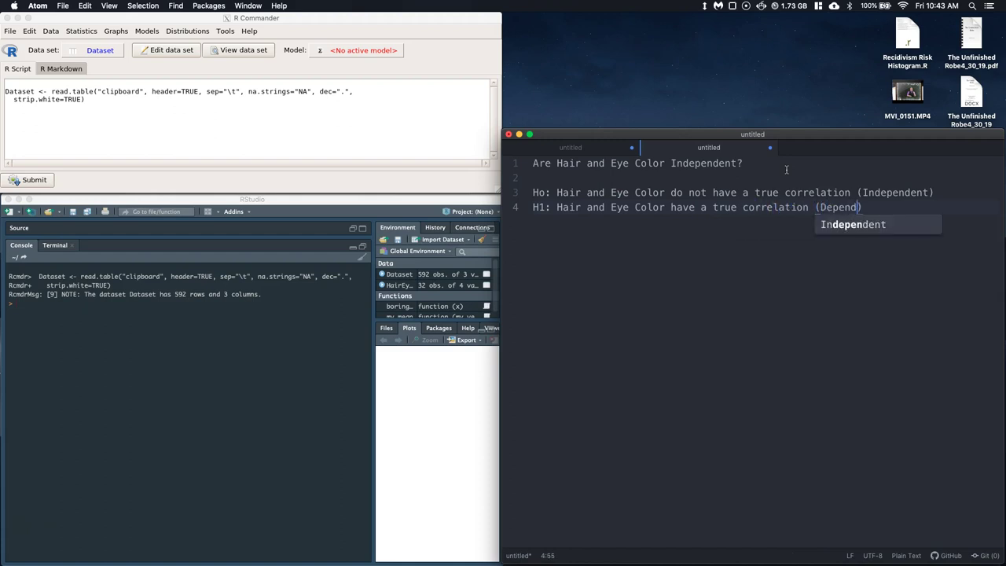
key(Return)
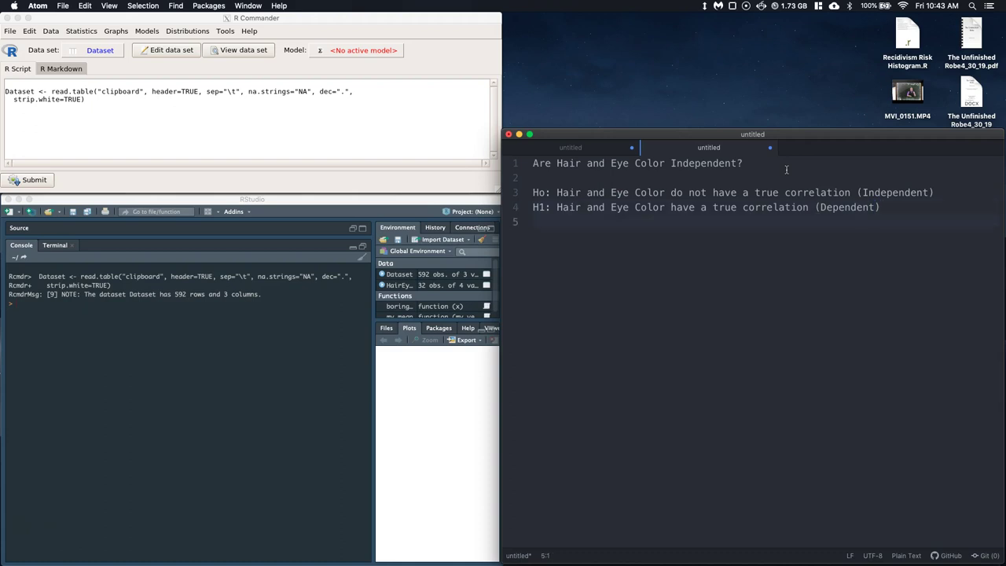
- Note alpha=0.04, then add 'Check to see if we have at least 5 in our expected observations'
text(alpha=0.04)
key(Return)
key(Return)
text(Check)
key(BackSpace)
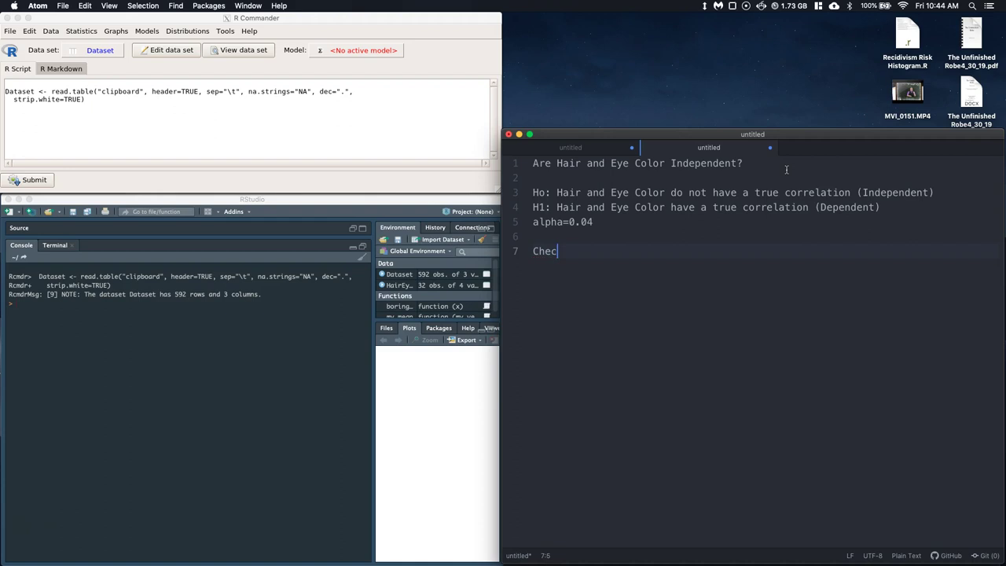
text(k to see i)
text(f observa)
text(tions)
key(BackSpace)
key(BackSpace)
key(BackSpace)
key(BackSpace)
key(BackSpace)
key(BackSpace)
key(BackSpace)
key(BackSpace)
key(BackSpace)
key(BackSpace)
key(BackSpace)
text(we have at least 5)
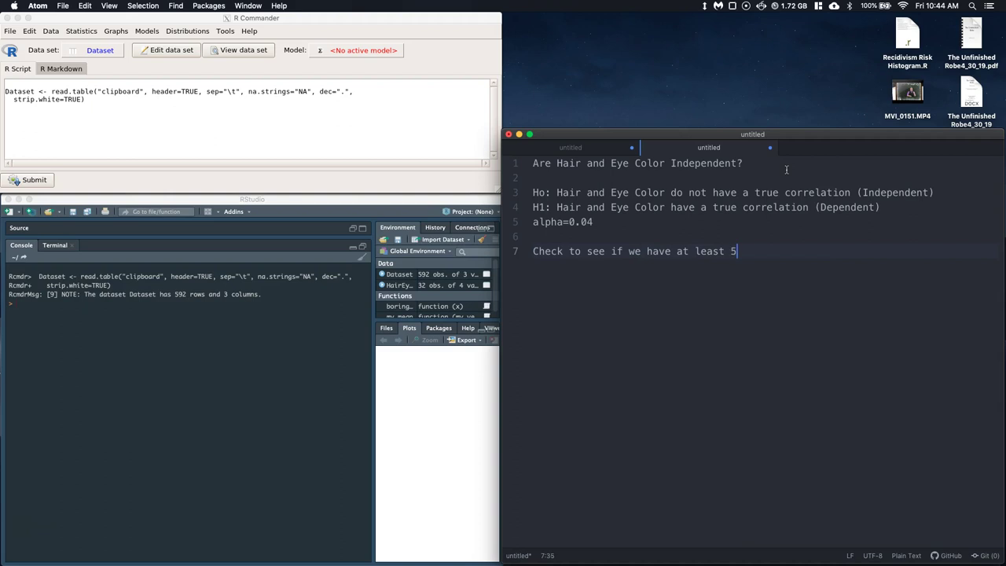
text( in our expected observations)
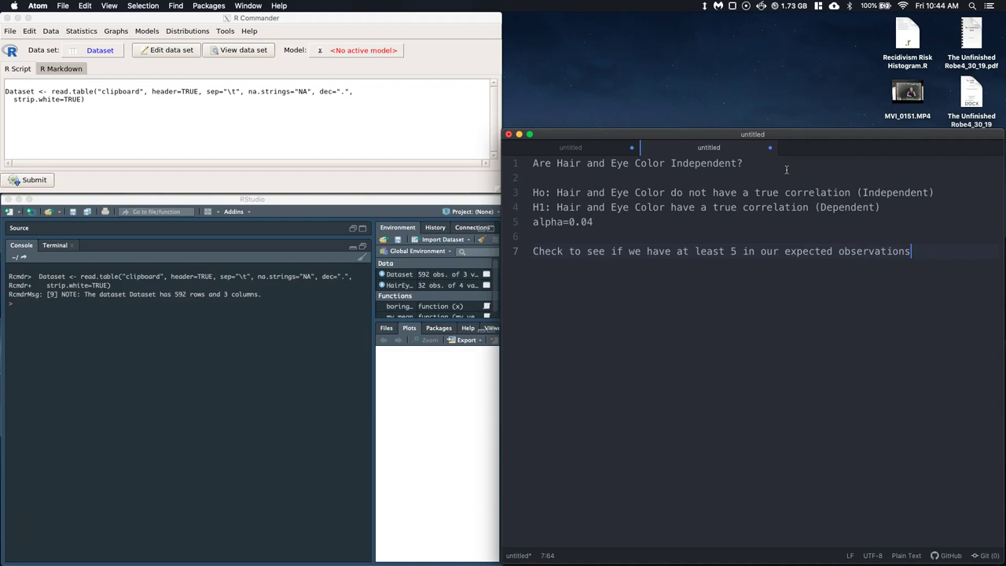
text(?)
key(BackSpace)
key(BackSpace)
- Set up a two-way table with Eye as rows and Hair as columns, printing expected frequencies
click(174, 140)
click(84, 31)
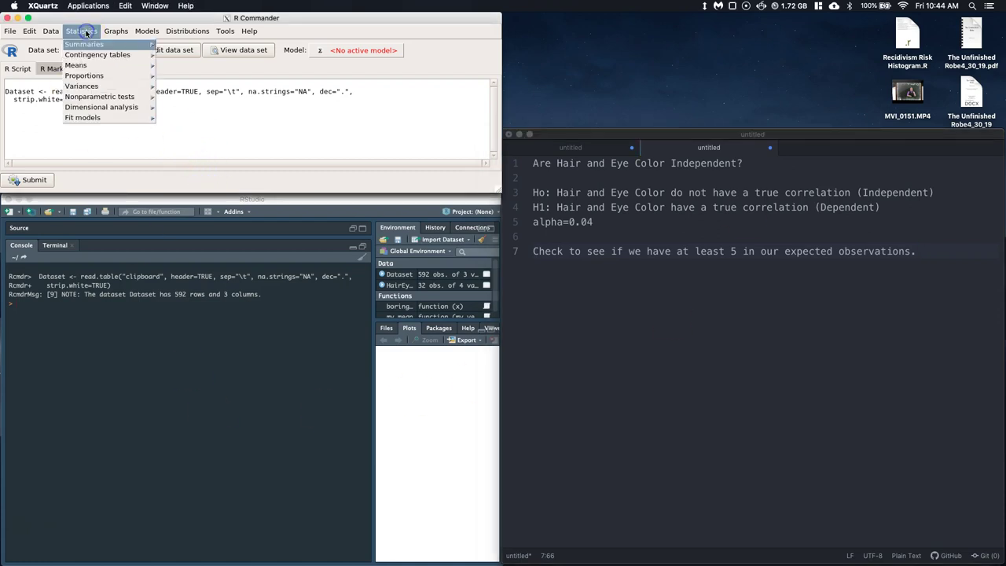
click(89, 56)
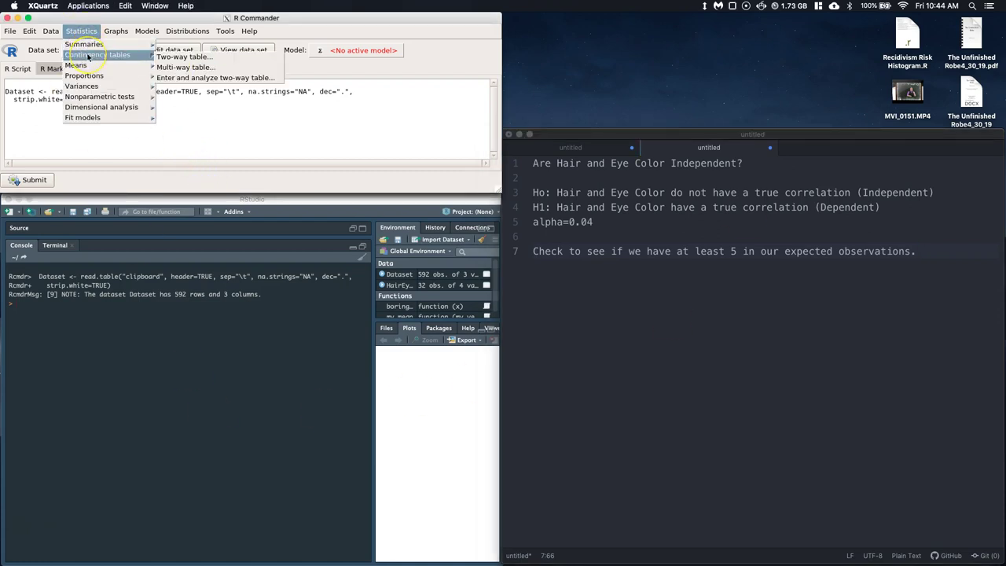
click(197, 58)
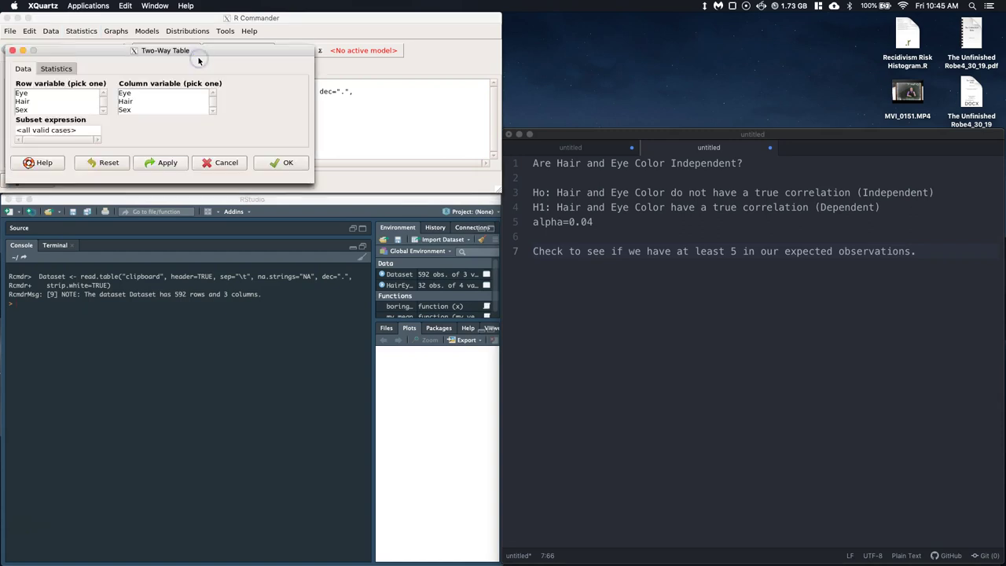
click(28, 93)
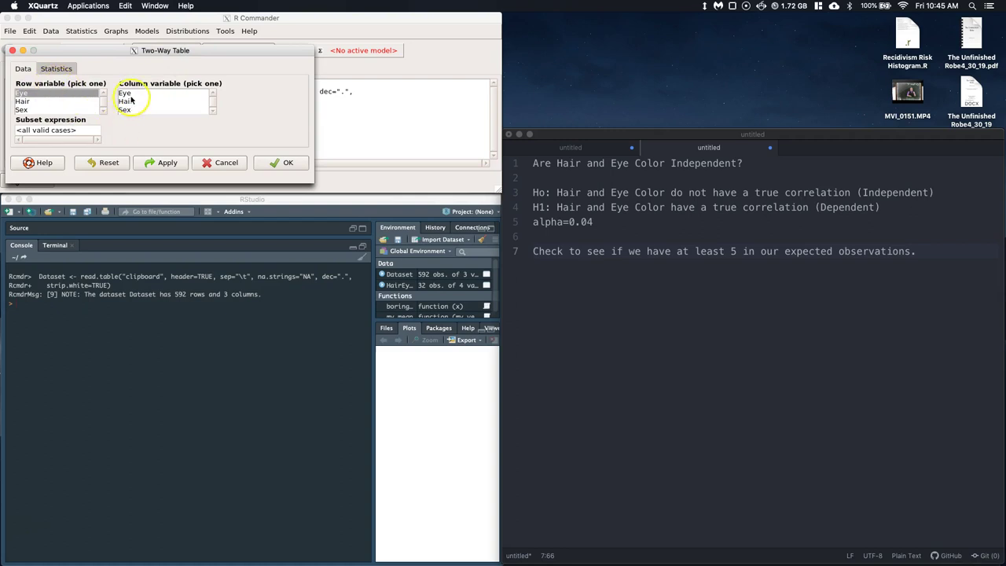
click(127, 103)
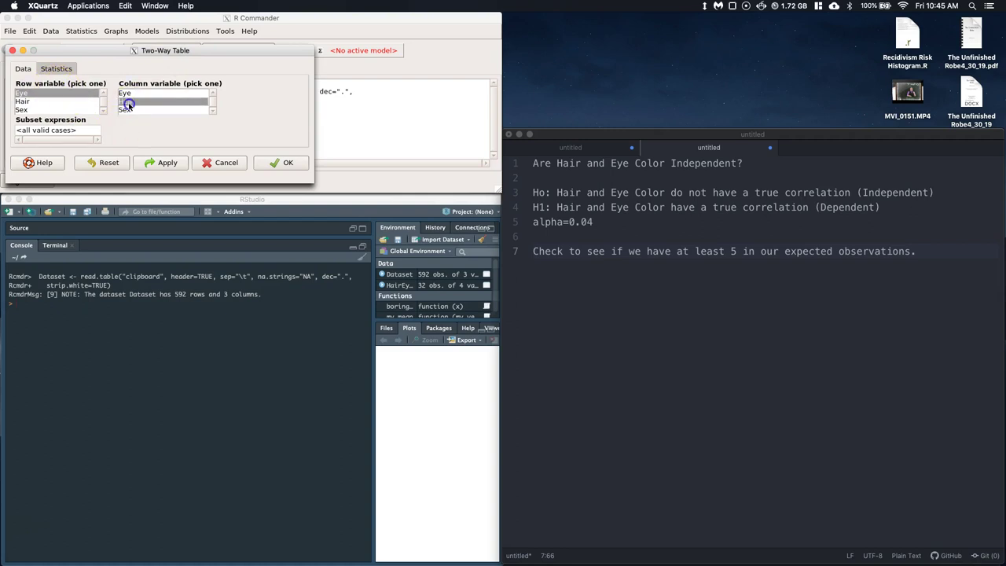
click(49, 70)
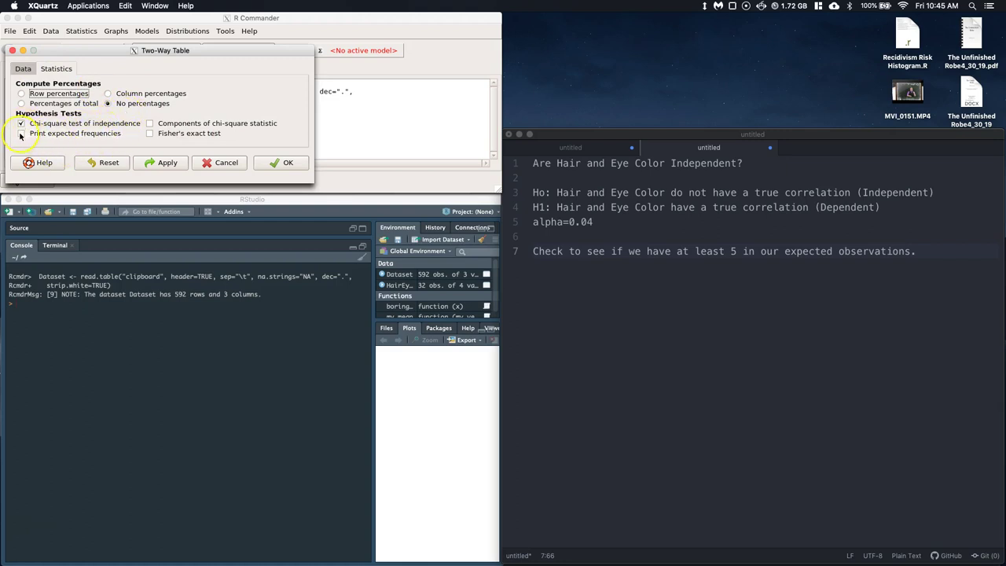
click(45, 135)
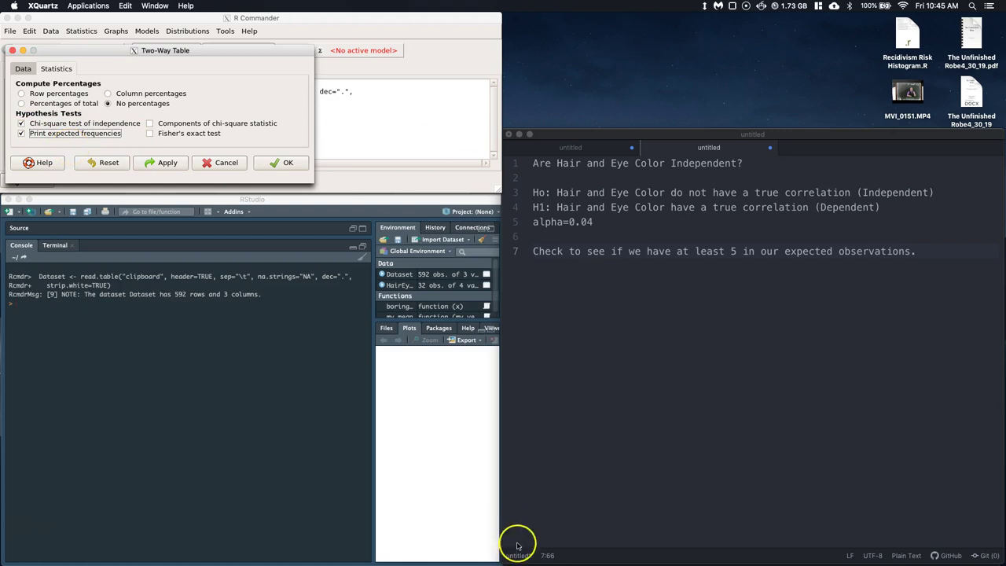
- Open the Statistics Flowchart Prezi full screen, zoomed to the Chi-squared test of Independence formulas
mouse_move(499, 555)
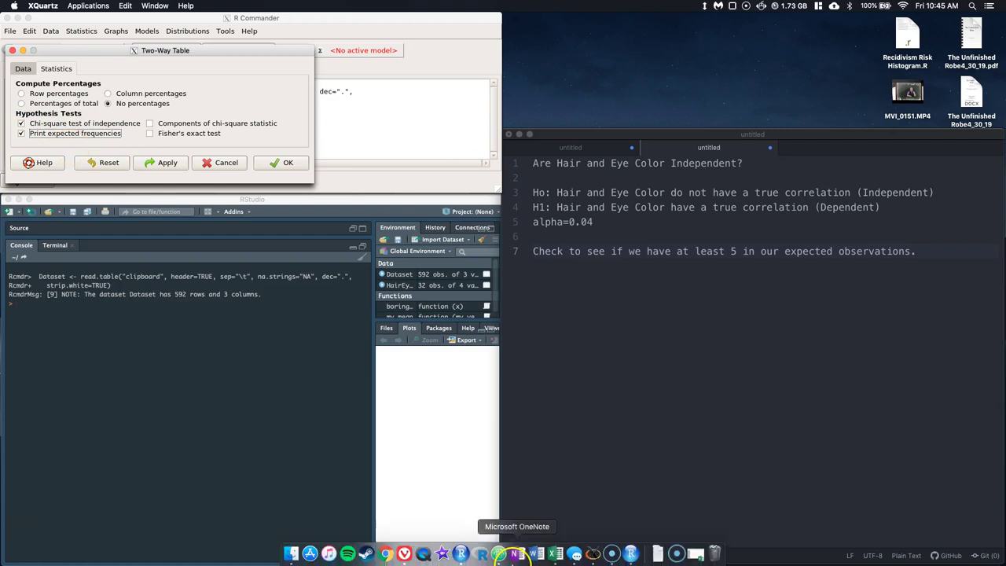
click(386, 554)
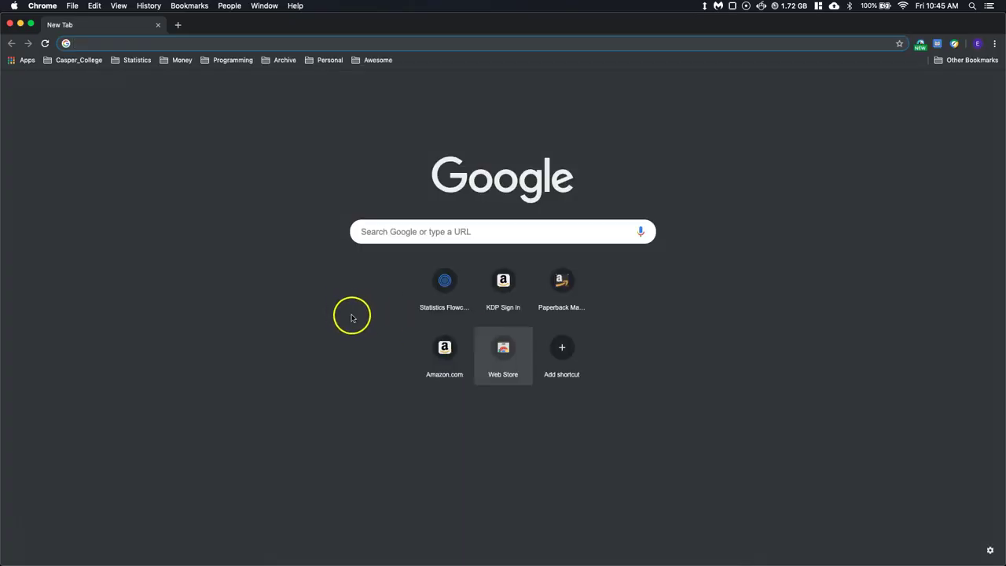
click(446, 282)
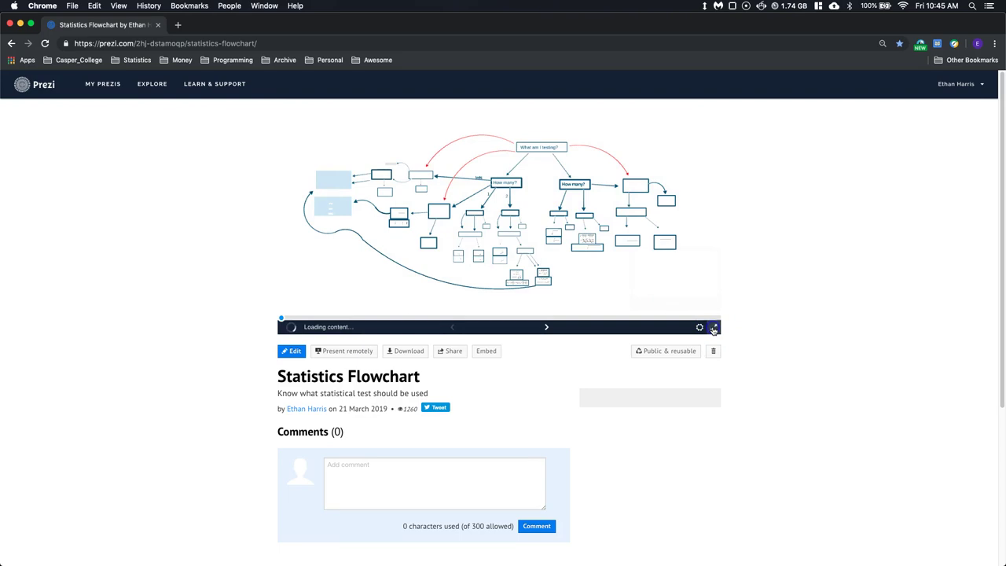
click(714, 329)
click(755, 330)
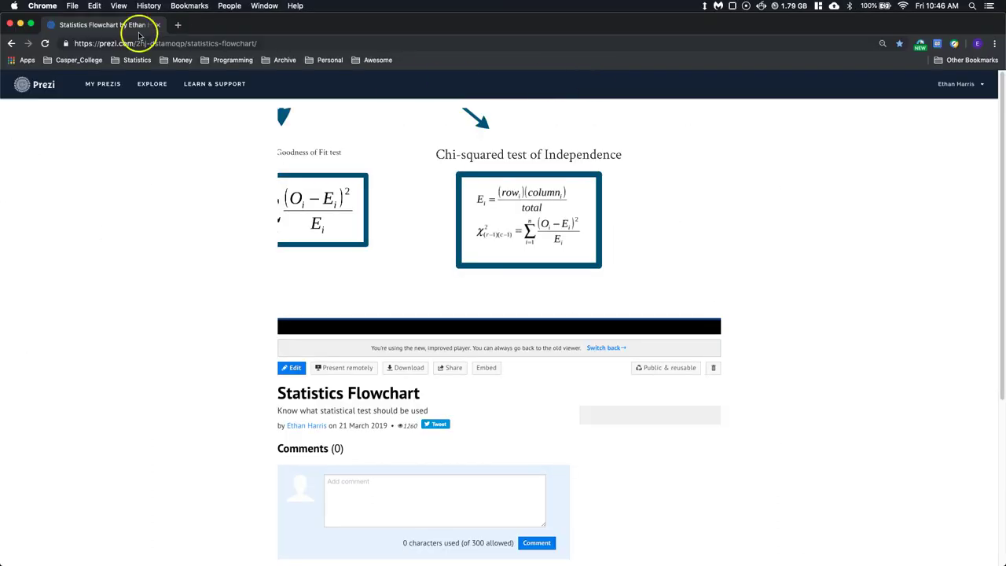
- Run the Eye-by-Hair chi-square test: X-squared = 138.29, df = 9, p < 2.2e-16, with expected counts
click(19, 27)
click(337, 280)
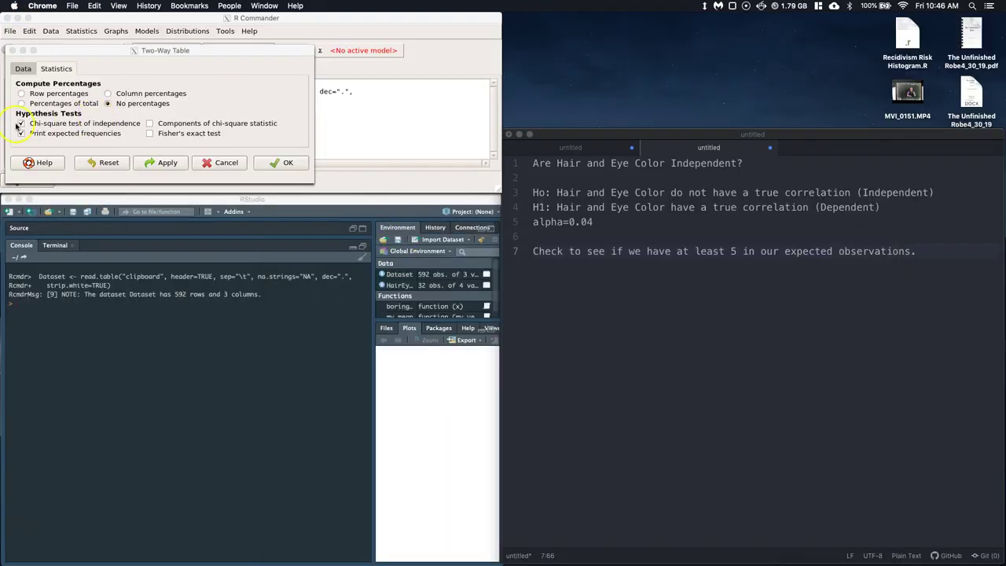
click(280, 164)
click(279, 163)
click(256, 517)
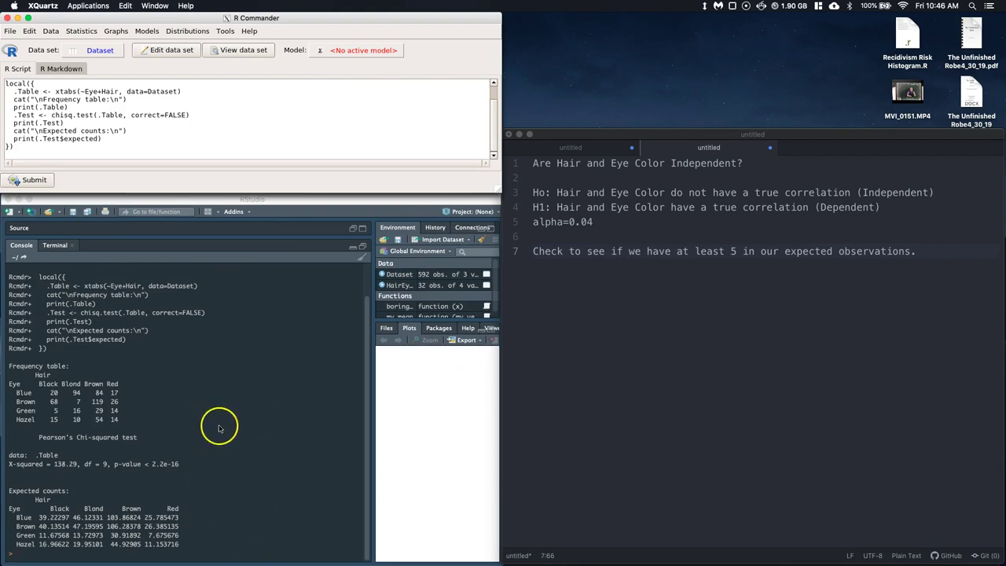
click(46, 556)
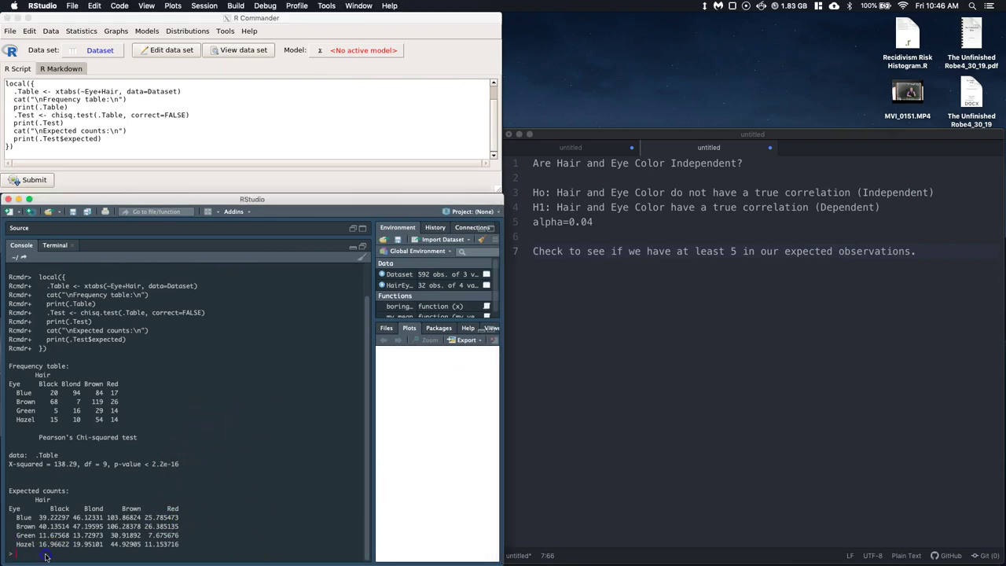
key(Return)
key(Return)
key(Return)
key(Return)
key(Return)
key(Return)
key(Return)
key(Return)
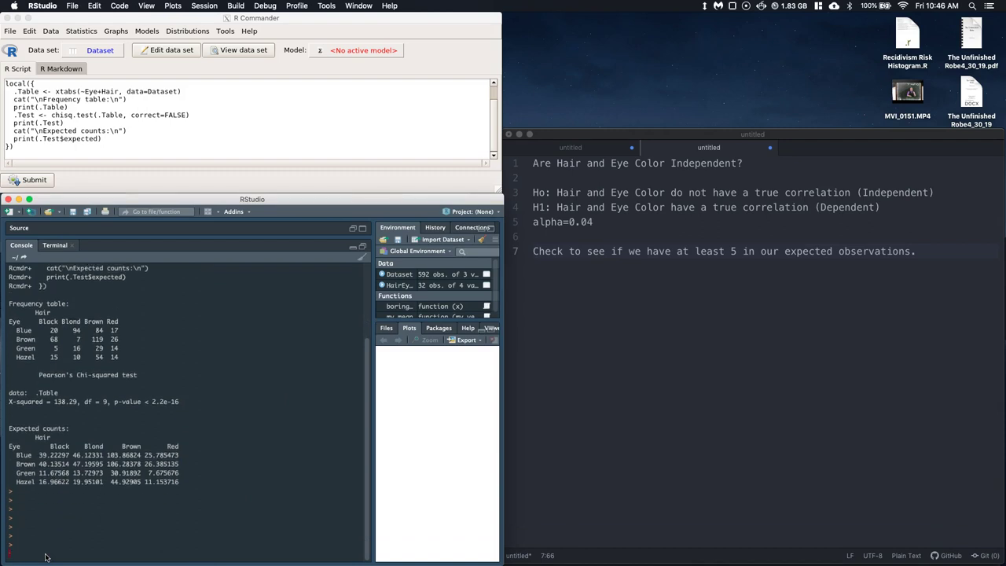
click(225, 445)
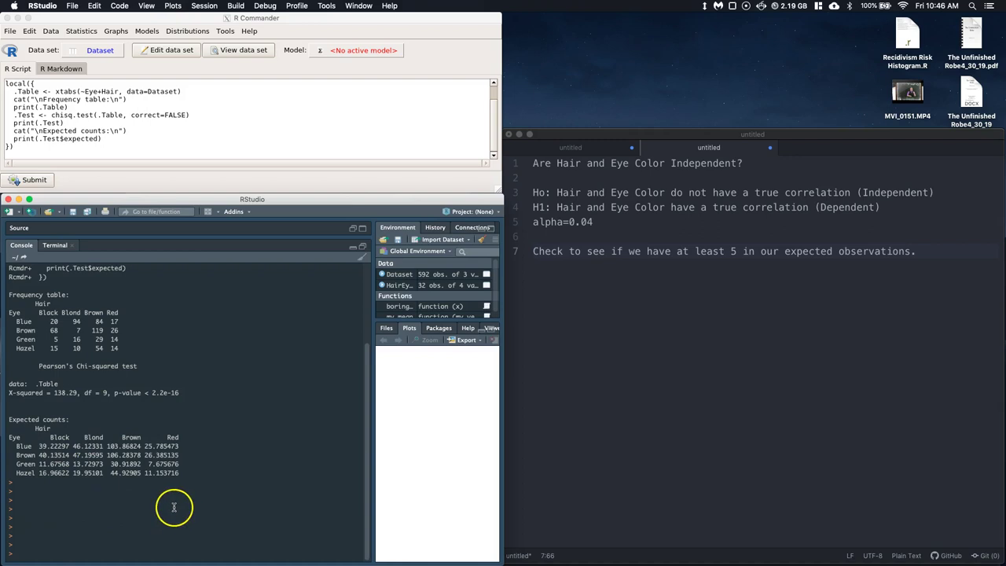
- Record 'Expected values >= 5', 'X^2 = 138.29', 'df=9' and 'pval < 0.0000' on separate lines
click(921, 251)
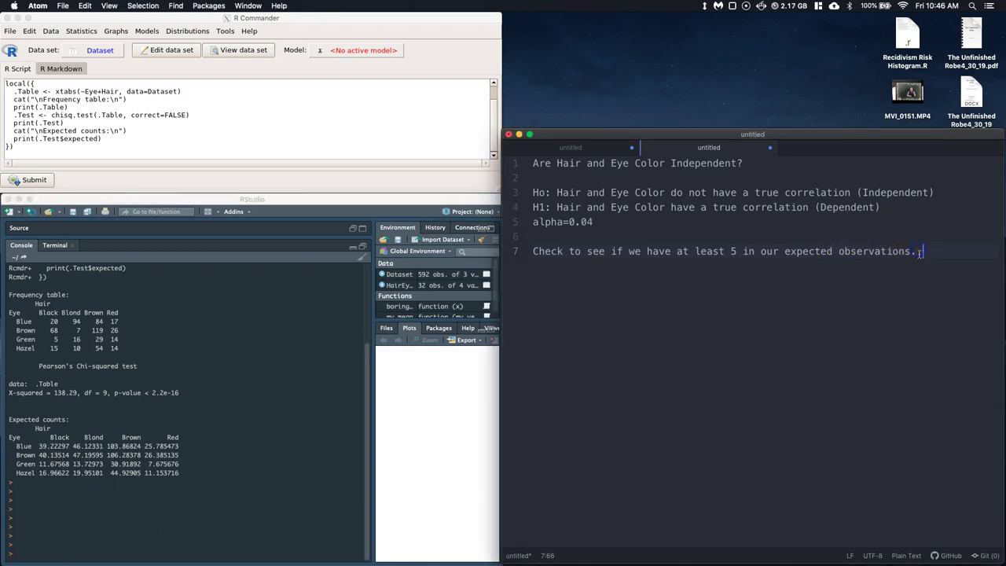
key(Return)
text(5)
text(E)
text(xpected values)
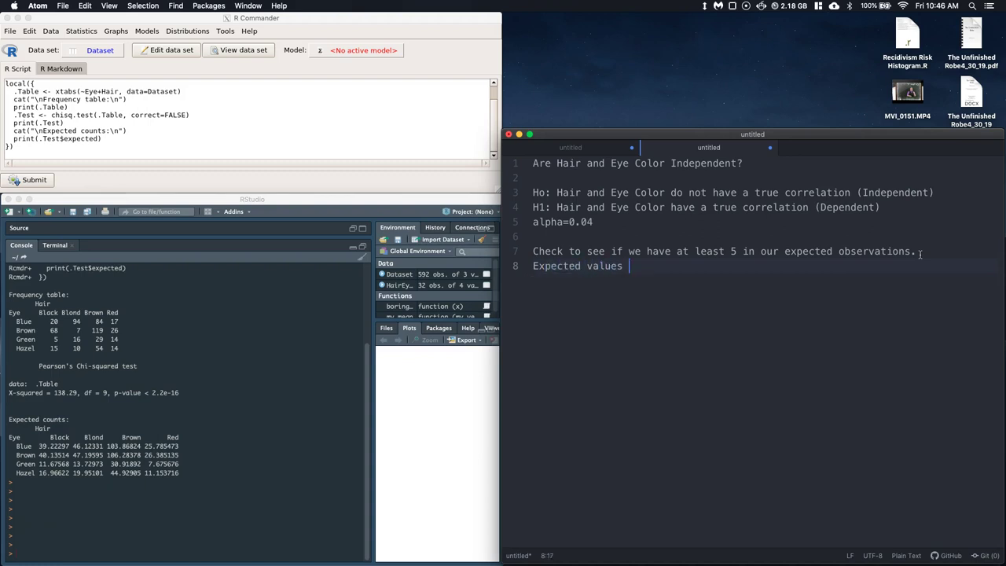
text( >= 5)
key(Return)
text(X^)
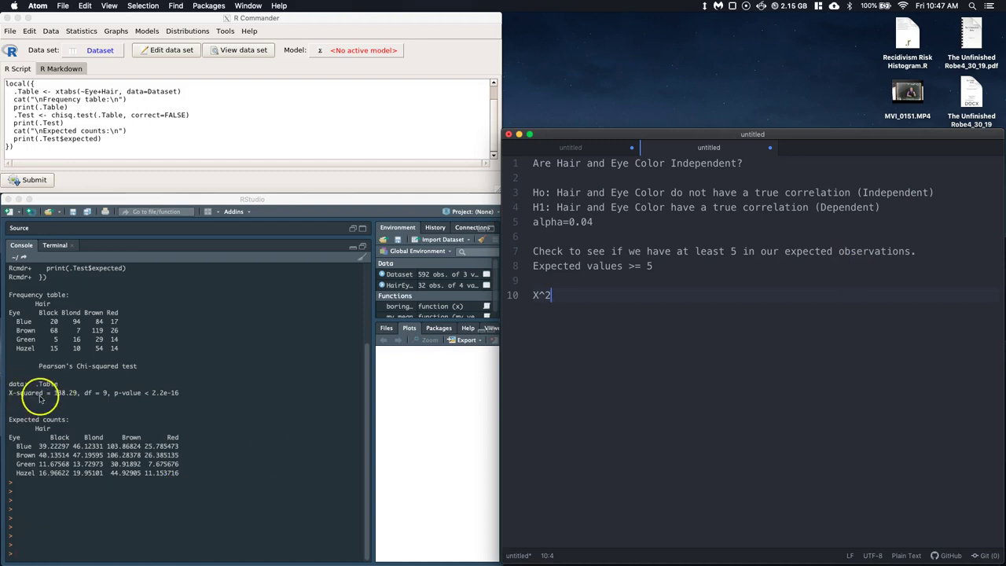
text(2 = 138.29)
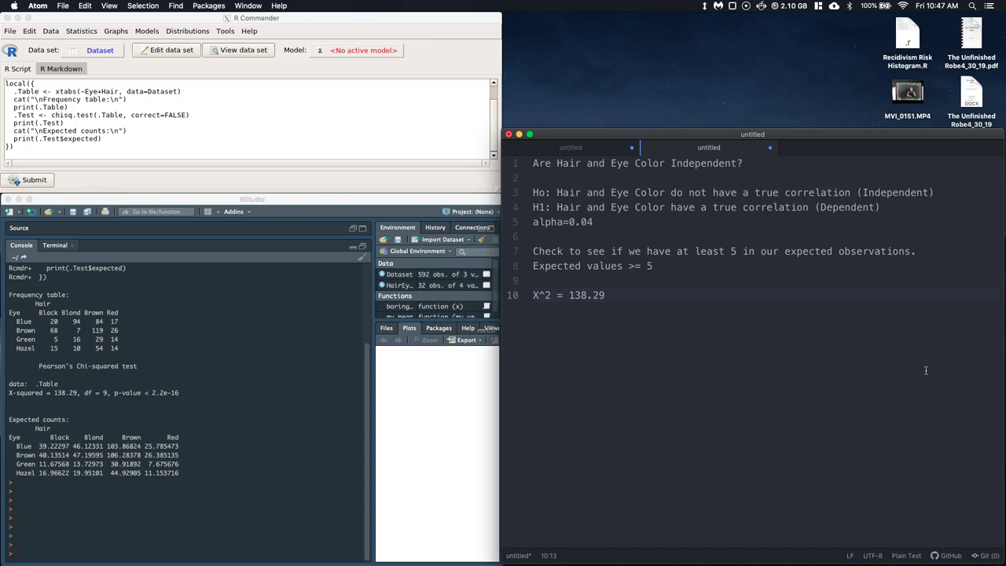
key(Return)
text(df=9)
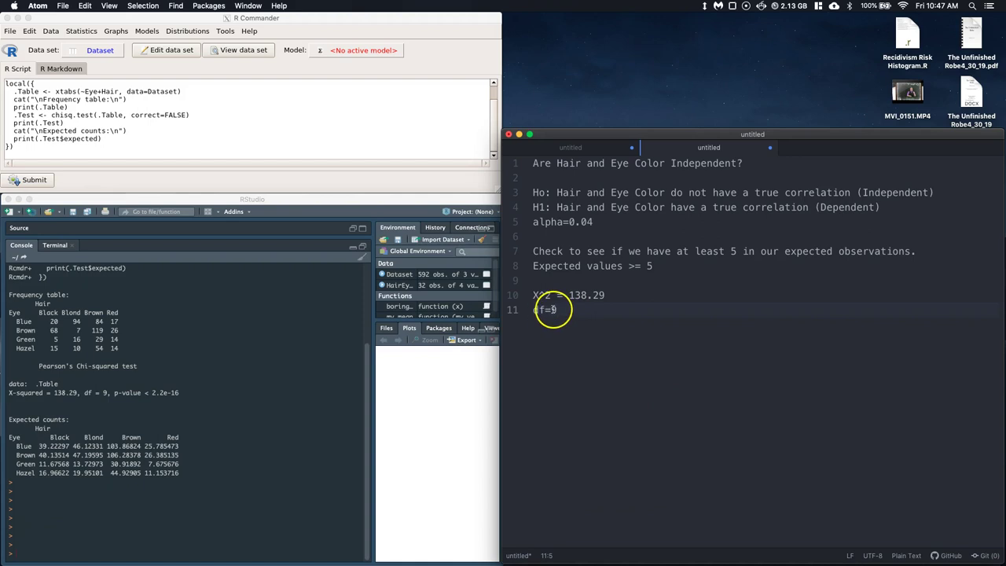
key(Return)
text(pval)
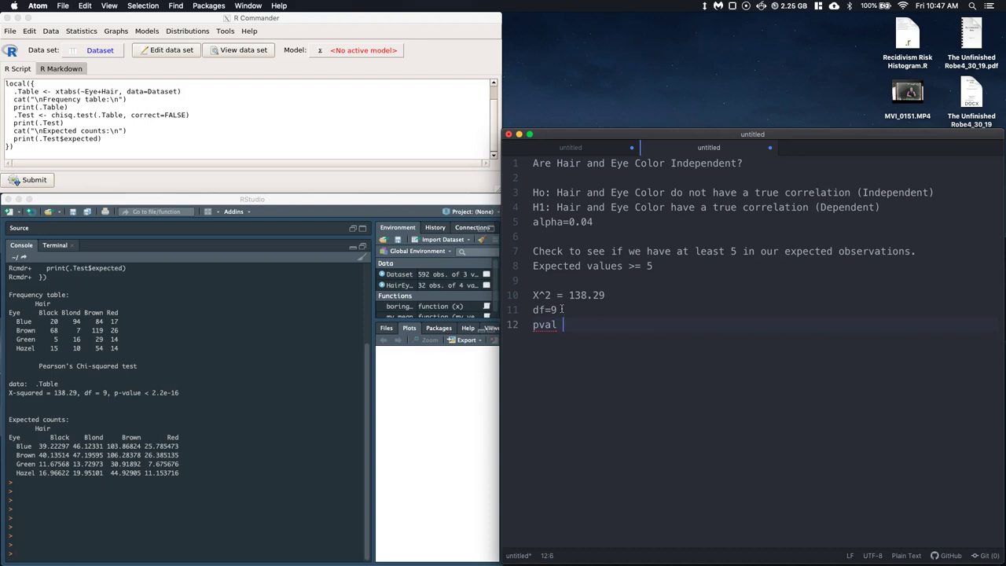
text( < 0.0000)
- Begin the conclusion: sufficient evidence at alpha 0.04, pvalue ~ 0.0000, to reject the claim that Eye color and Hair Color..
key(Return)
key(Return)
text(We)
text( collected )
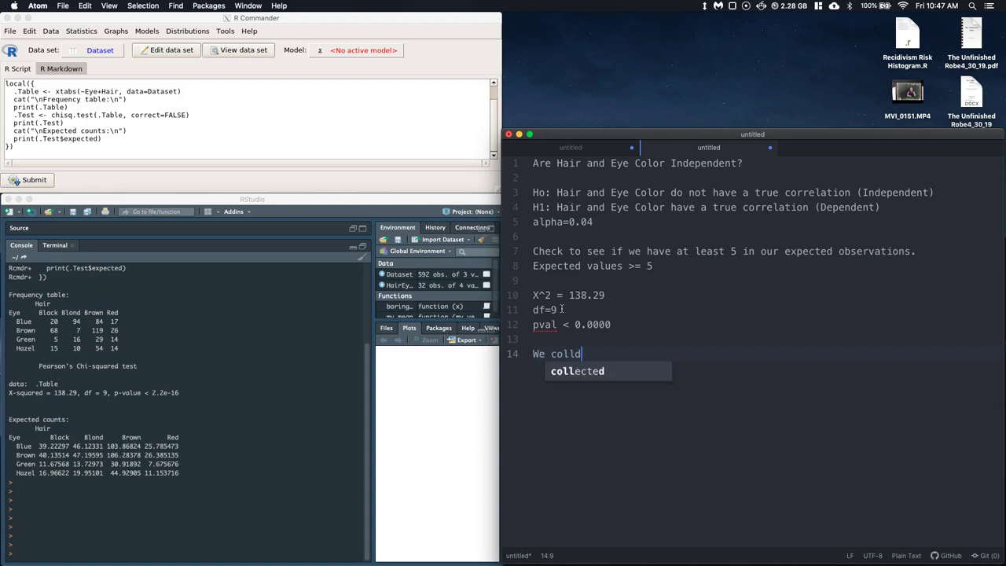
text(su)
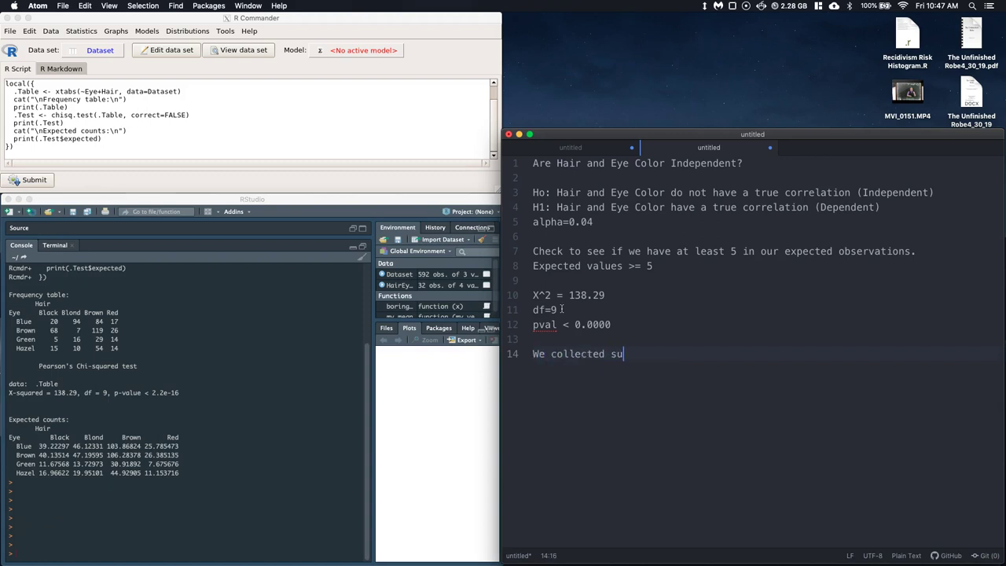
text(fficient evidence)
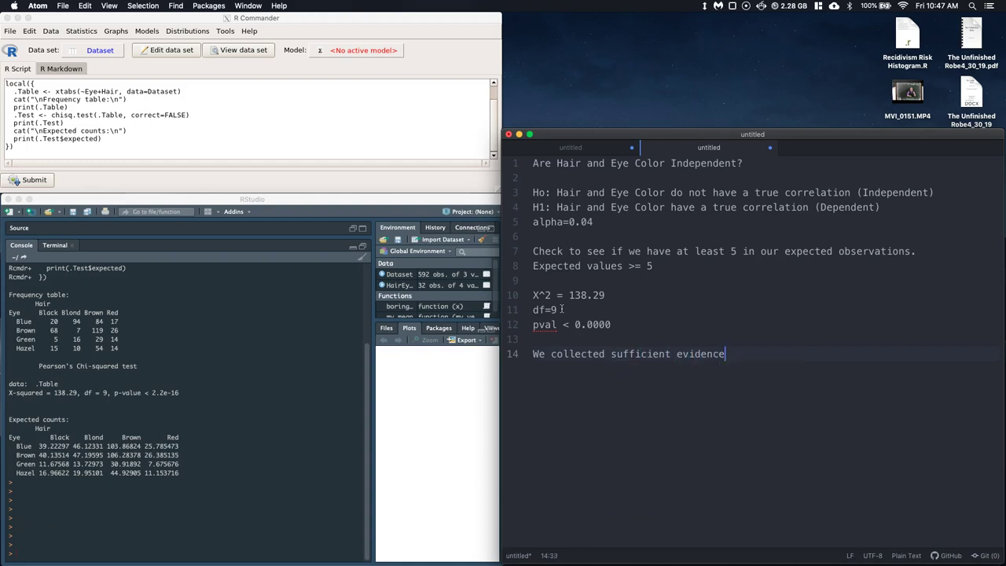
text( at the alpha level of)
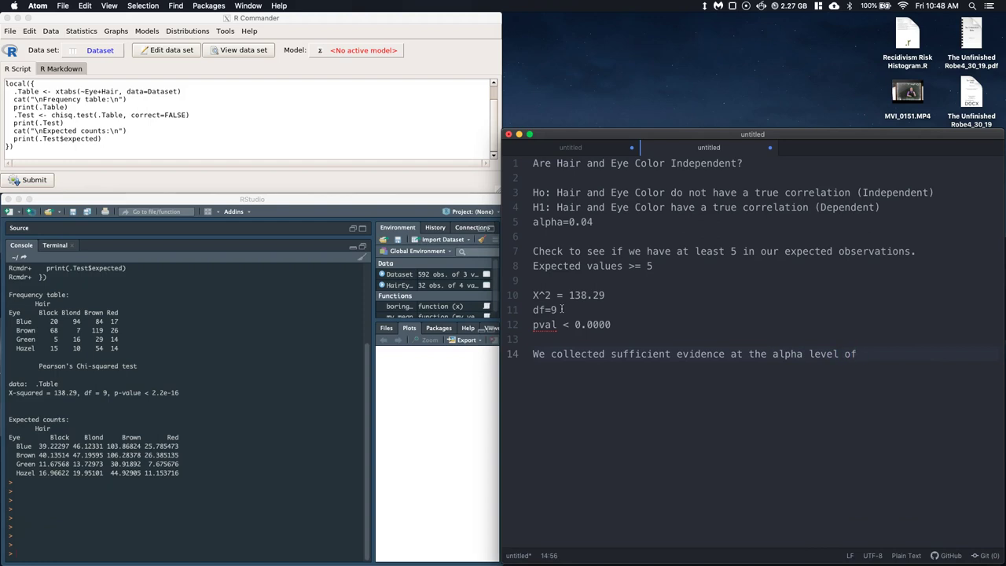
text( 0.04 with a)
key(Return)
text(pvalue of )
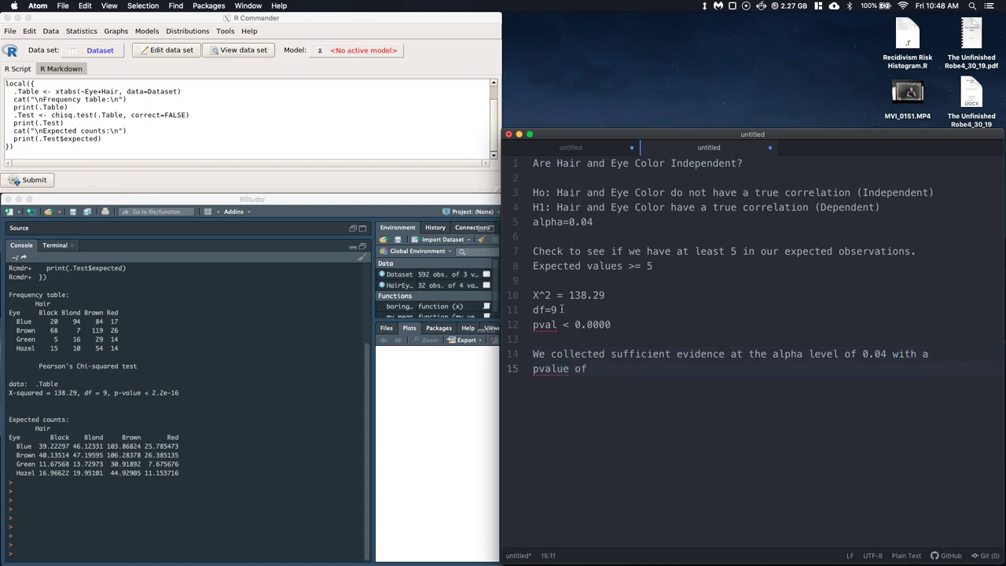
text(0.0)
key(BackSpace)
key(BackSpace)
text(~ 0.0000 that)
key(BackSpace)
key(BackSpace)
key(BackSpace)
key(BackSpace)
key(BackSpace)
text(to reject the d)
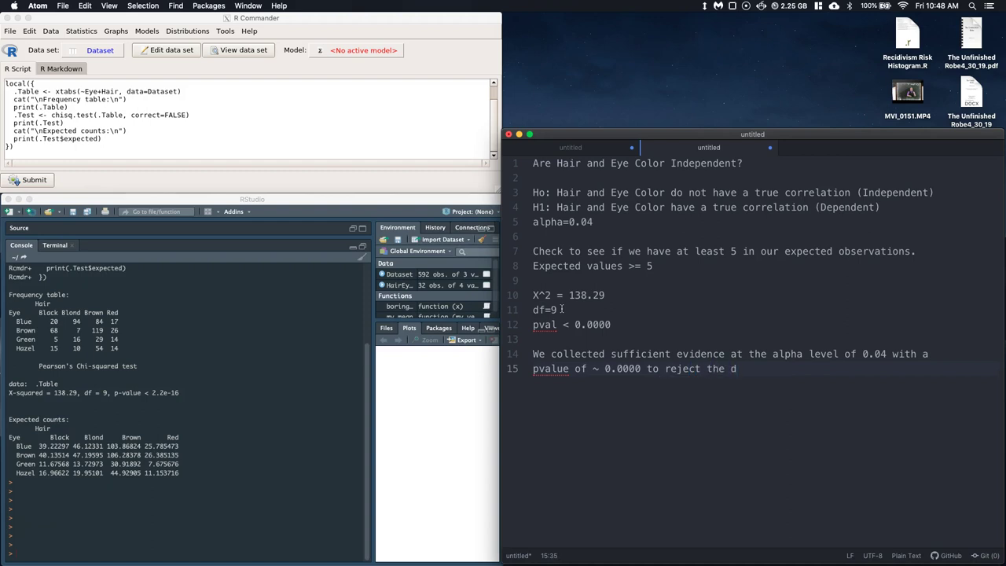
key(BackSpace)
text(claim that the)
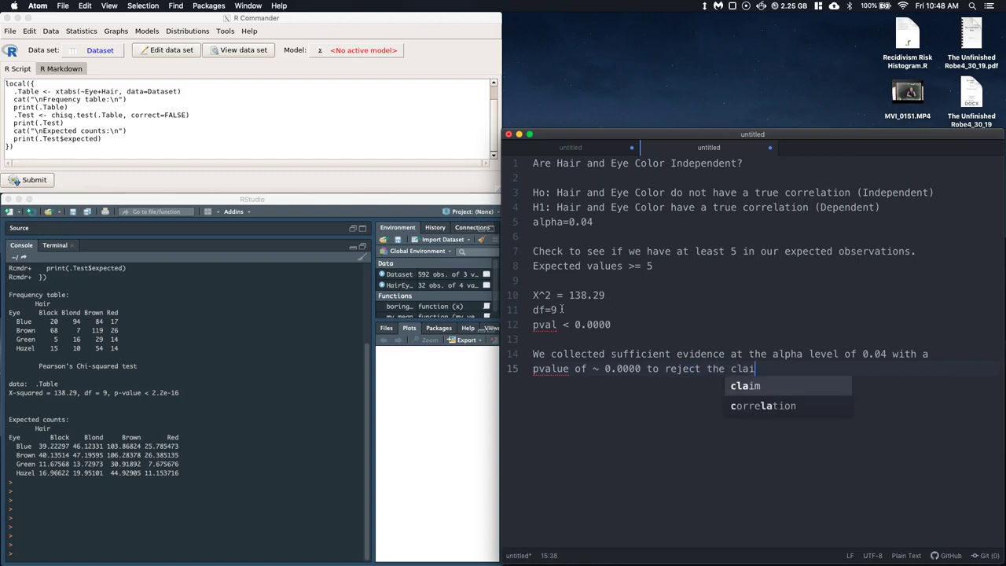
key(BackSpace)
key(BackSpace)
key(BackSpace)
key(BackSpace)
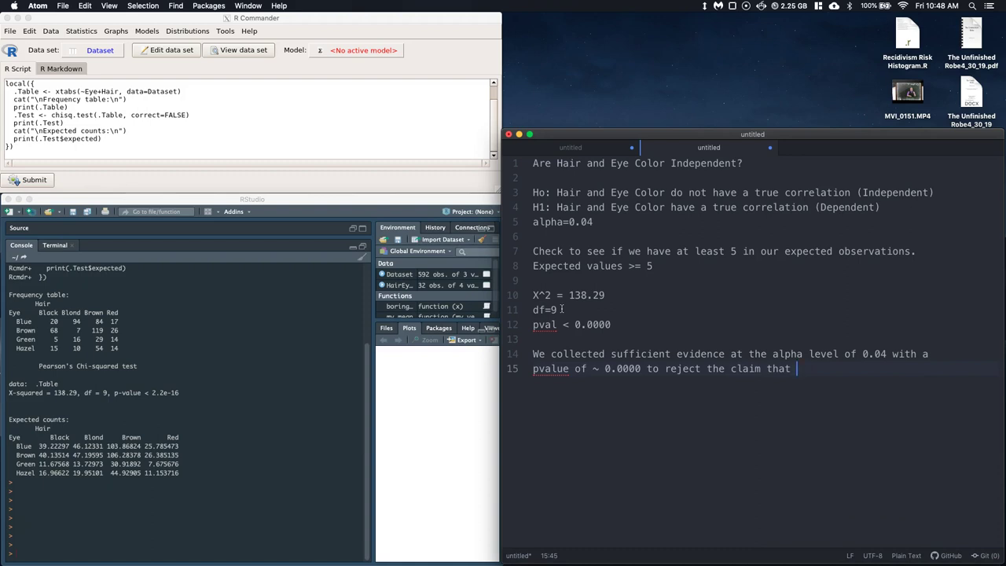
text(Eye color and Hair Color)
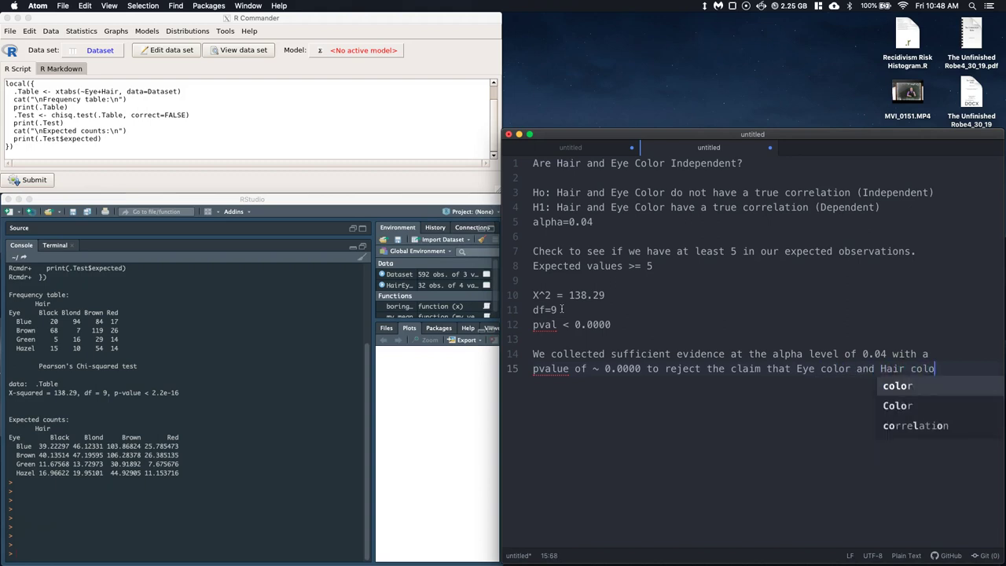
- Finish the sentence: '...are independent and instead conclude that they are dependent.'
key(Return)
text(are )
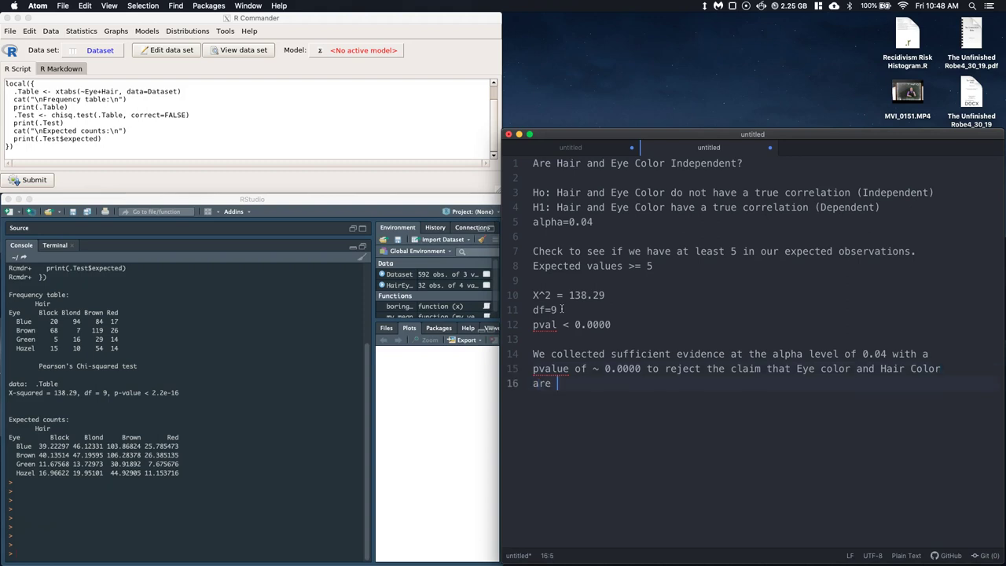
text(independent)
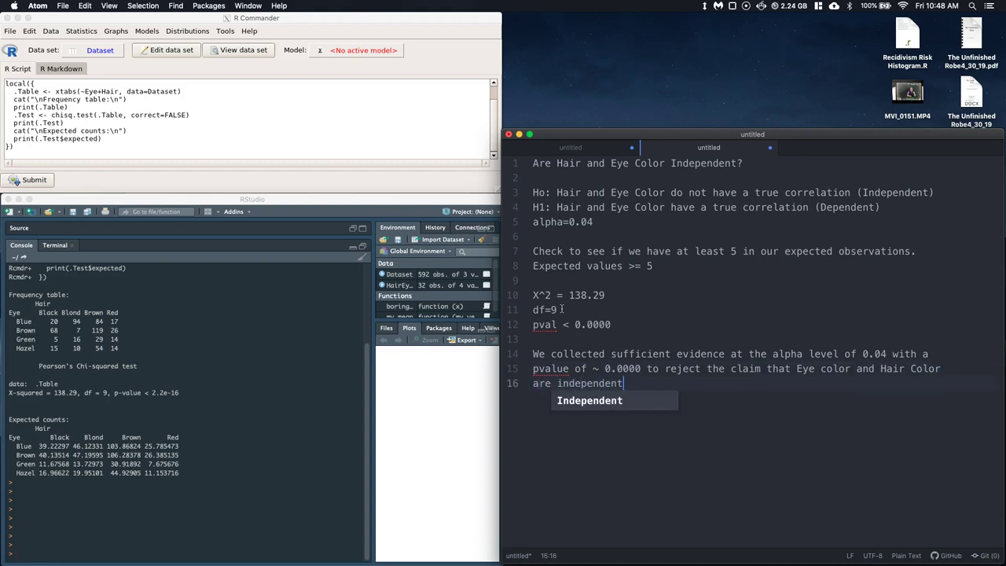
text( and con)
key(Escape)
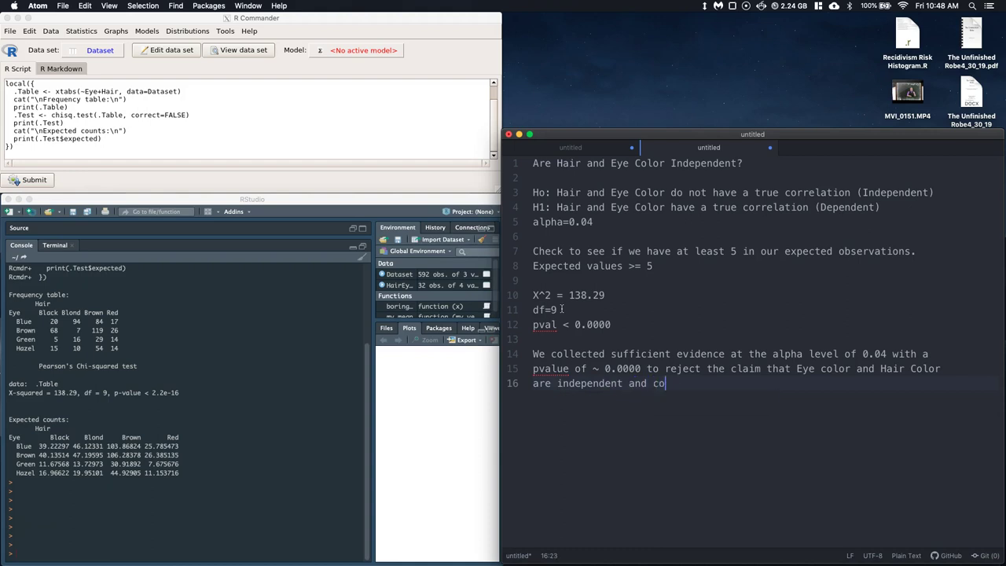
key(BackSpace)
key(BackSpace)
text(instead conc)
text(that they are di)
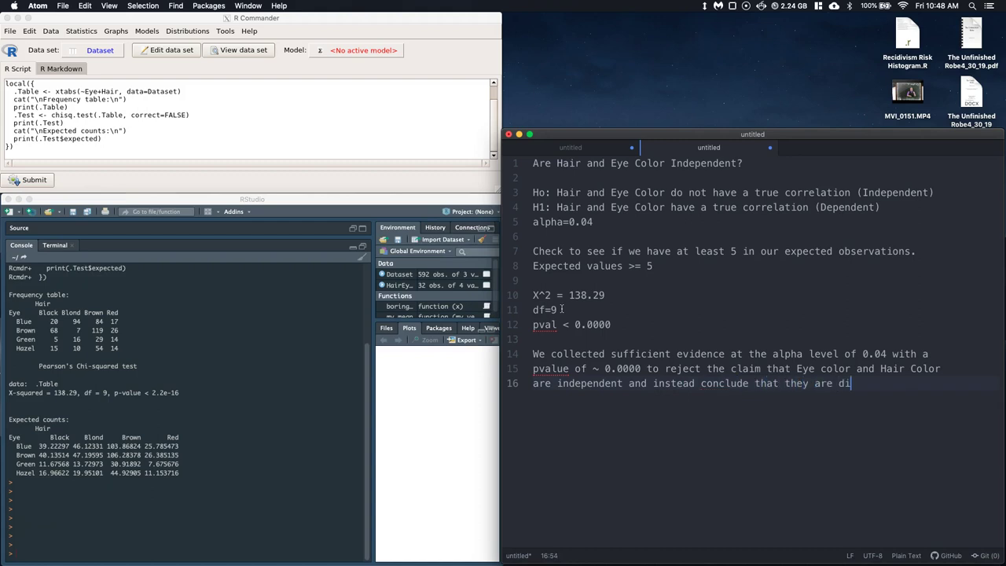
key(BackSpace)
key(BackSpace)
text(dependent.)
- Start a bar graph of Eye with the bars grouped by Hair
click(225, 102)
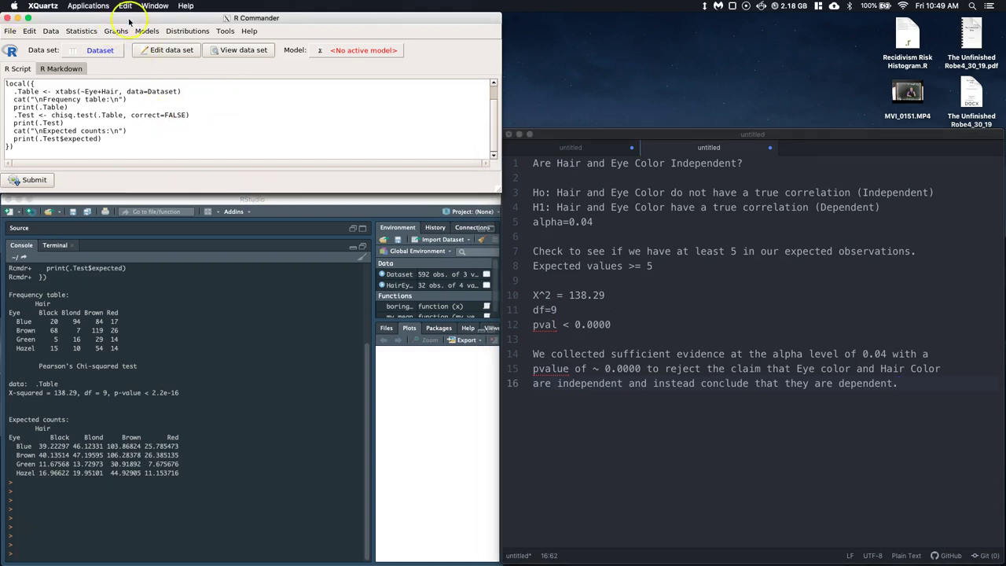
click(145, 31)
mouse_move(116, 32)
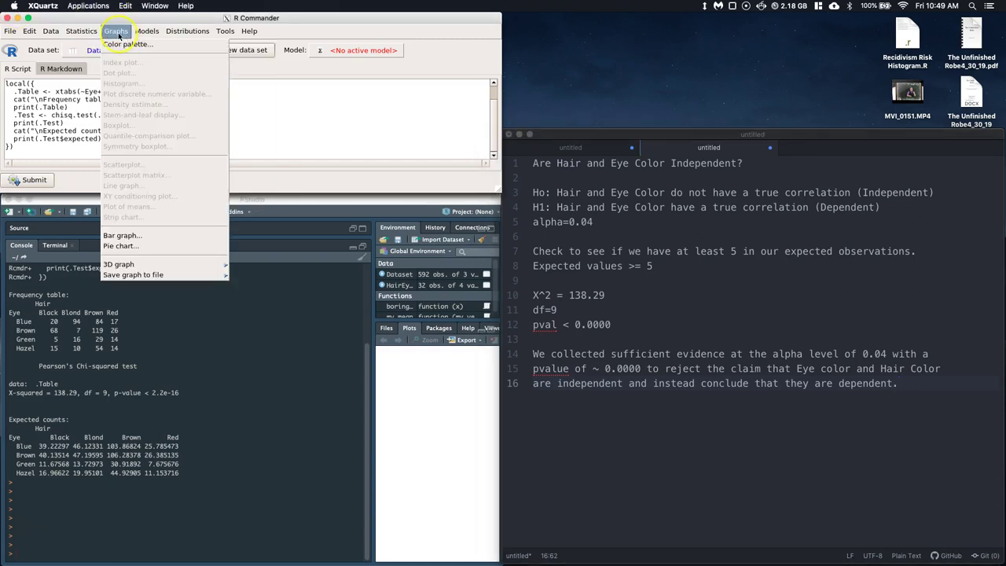
click(119, 235)
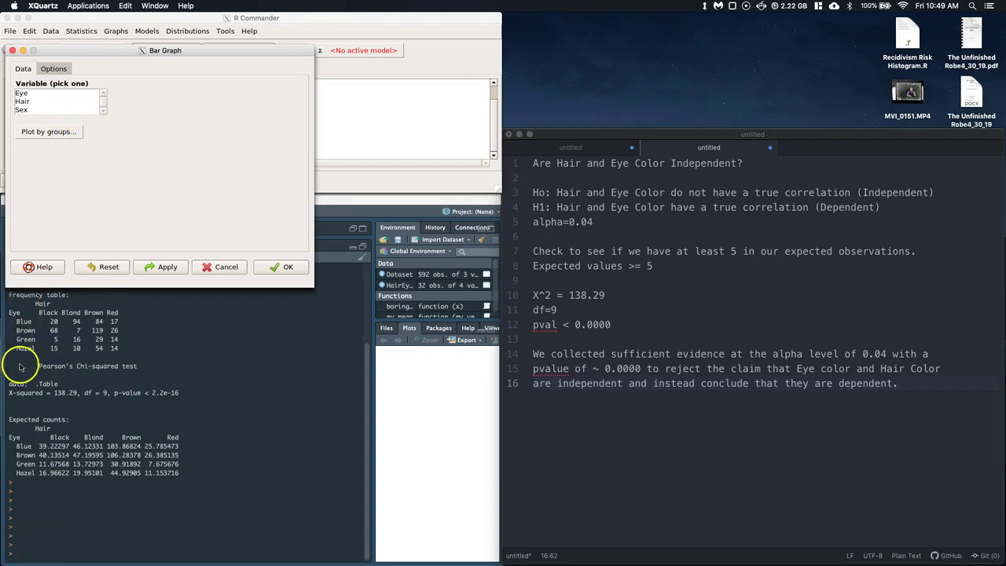
click(23, 94)
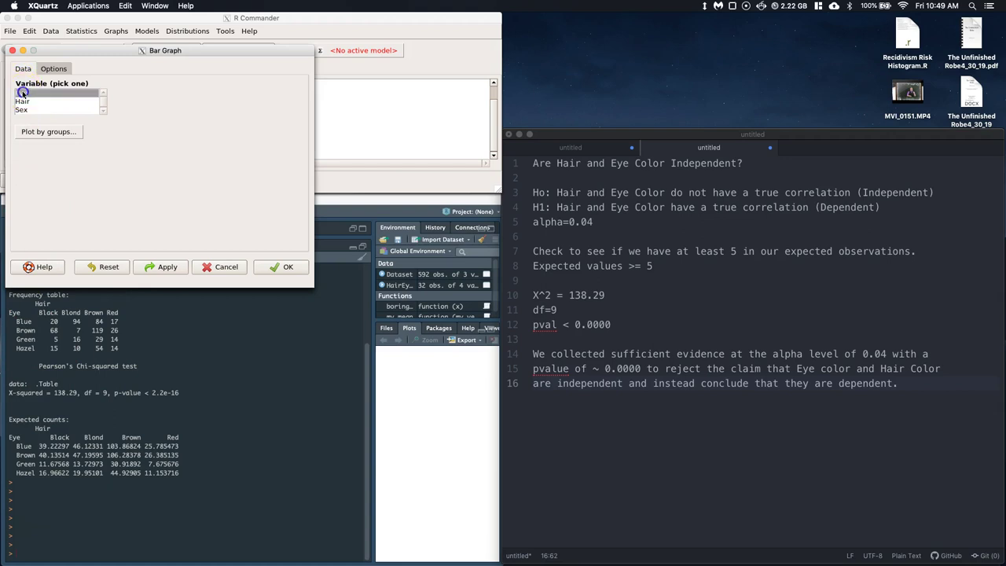
click(51, 134)
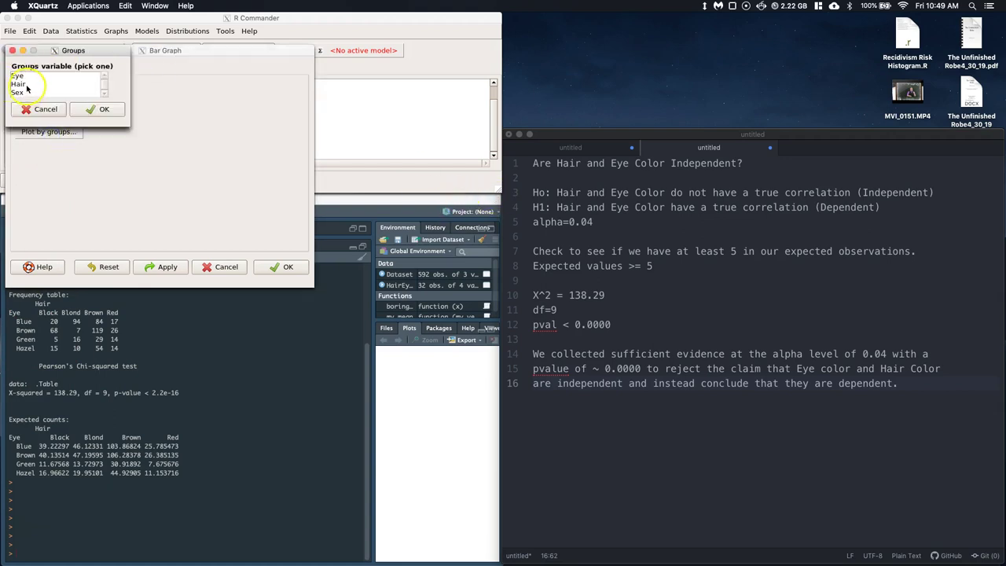
click(24, 84)
click(98, 110)
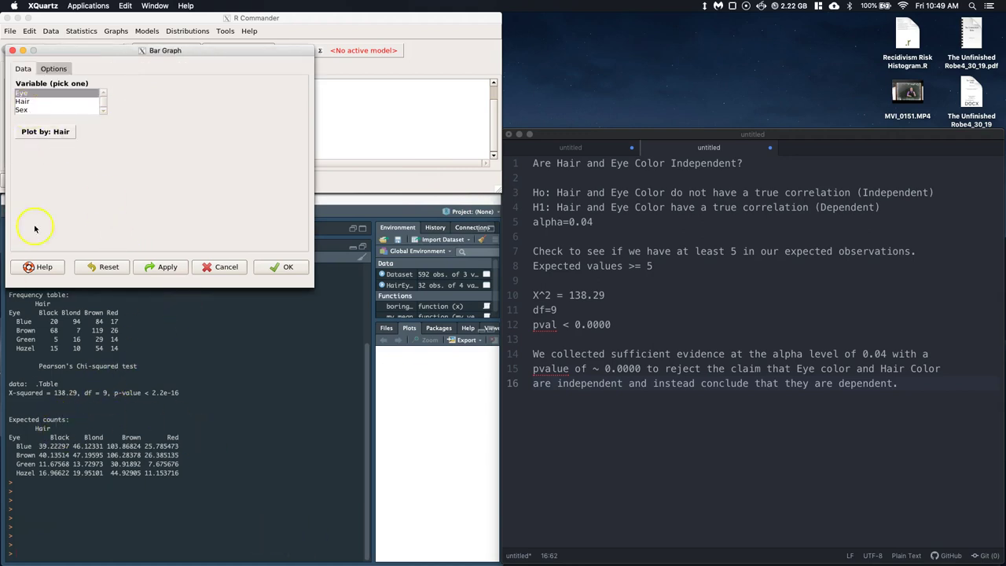
- Draw the graph with the grouped bars placed side-by-side (parallel)
click(52, 69)
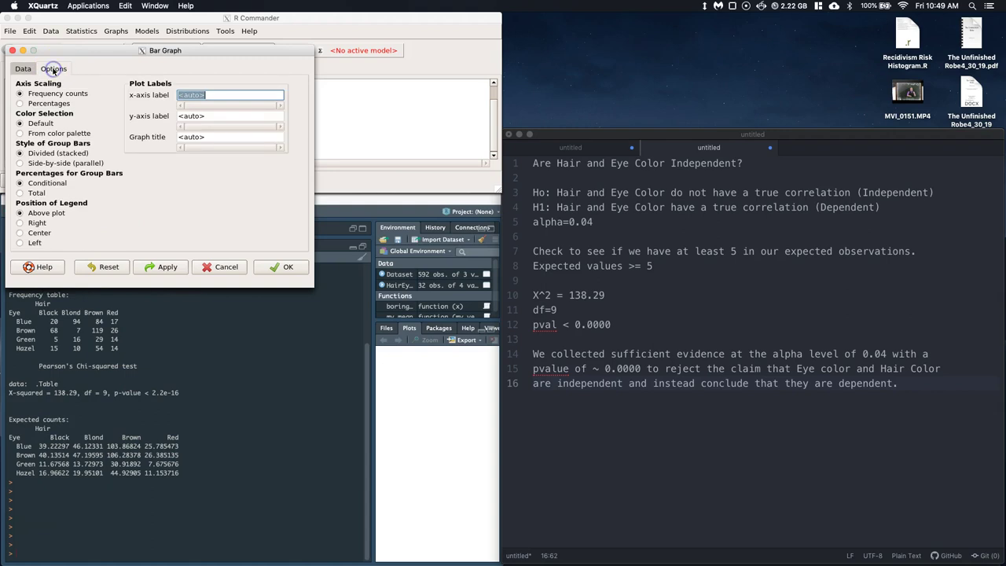
click(20, 163)
click(166, 337)
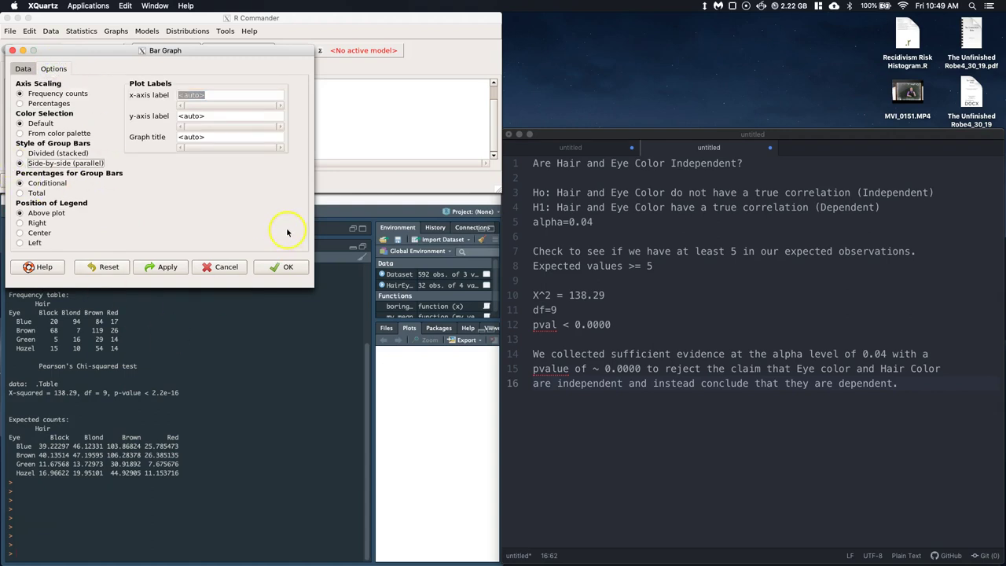
click(278, 267)
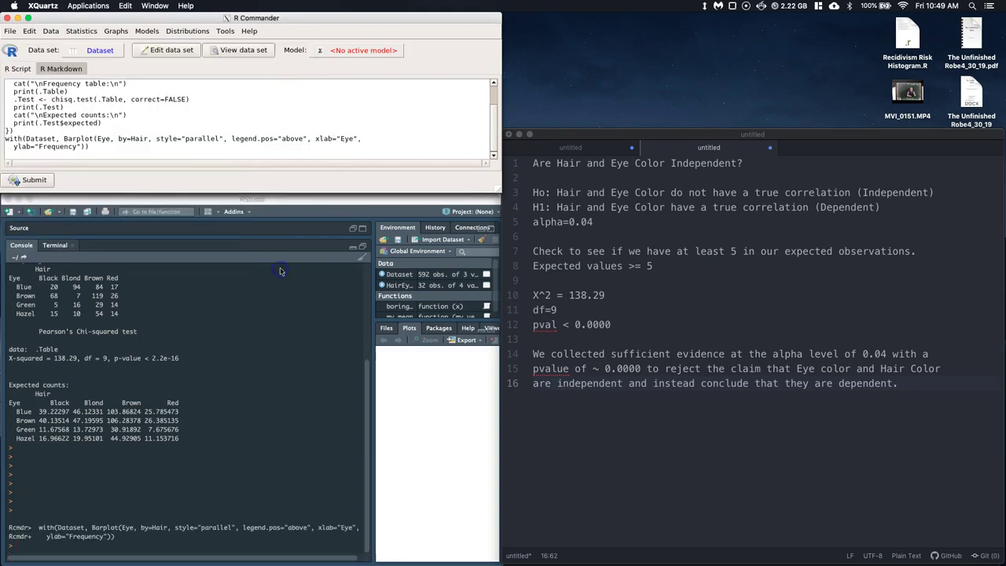
click(470, 414)
- Bring the Quartz 2 plot window forward to view the eye-by-hair bar graph with its Black, Blond, Brown, Red legend
key(ctrl+Up)
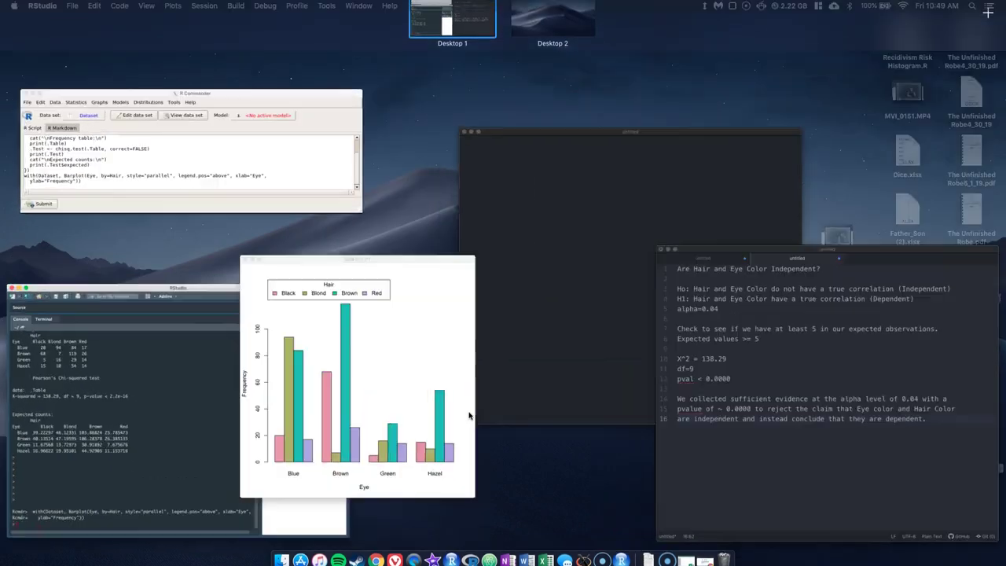
click(406, 257)
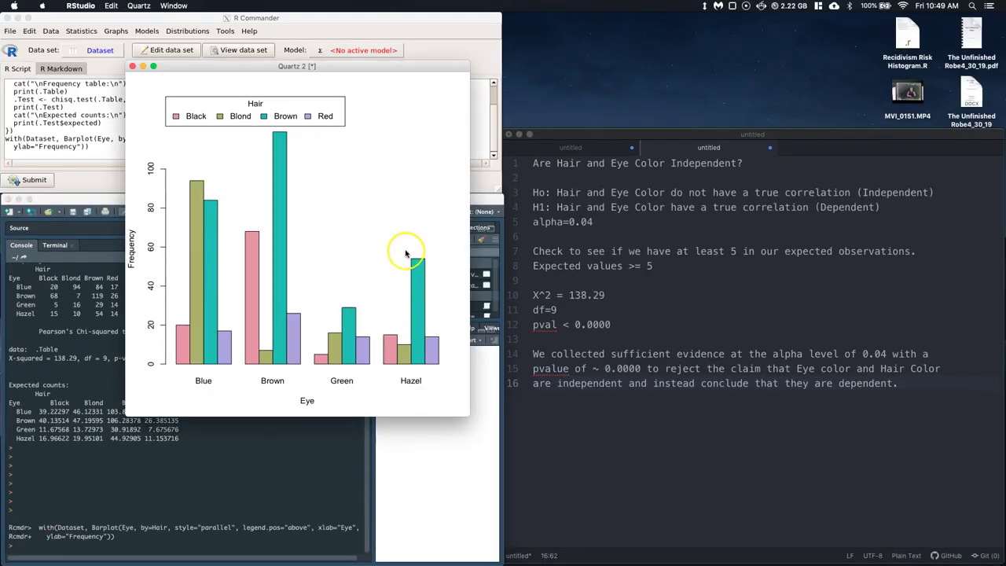
click(322, 275)
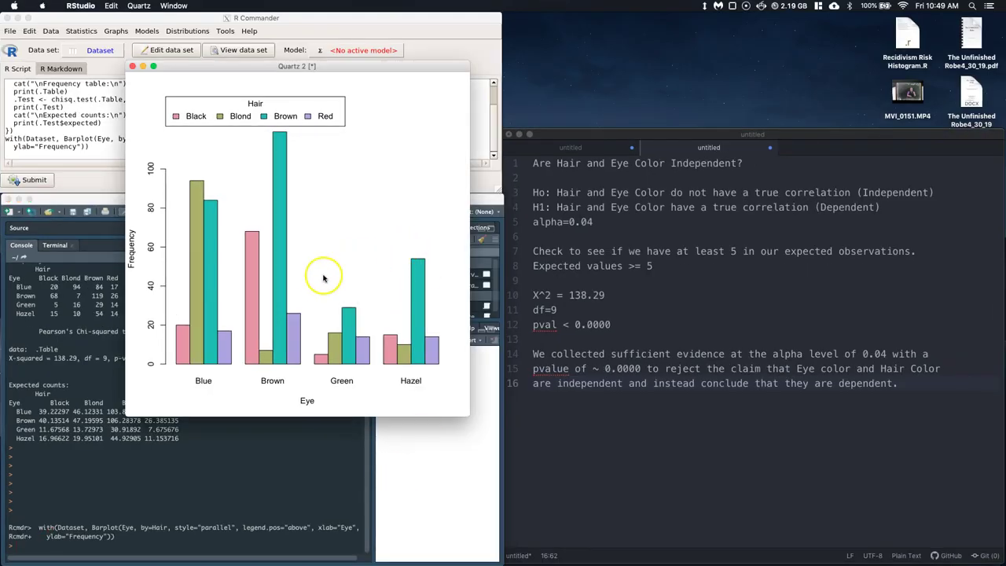
click(223, 231)
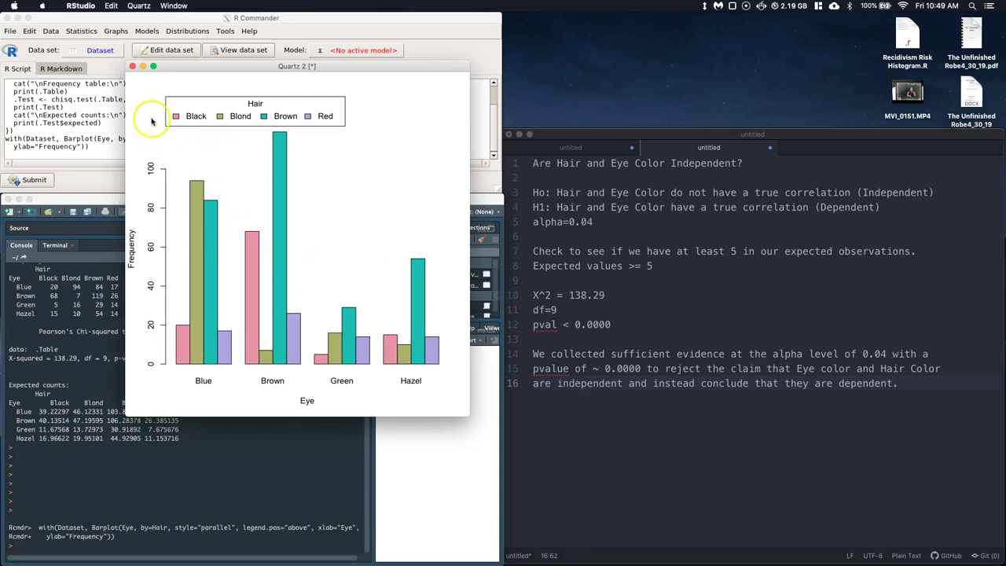